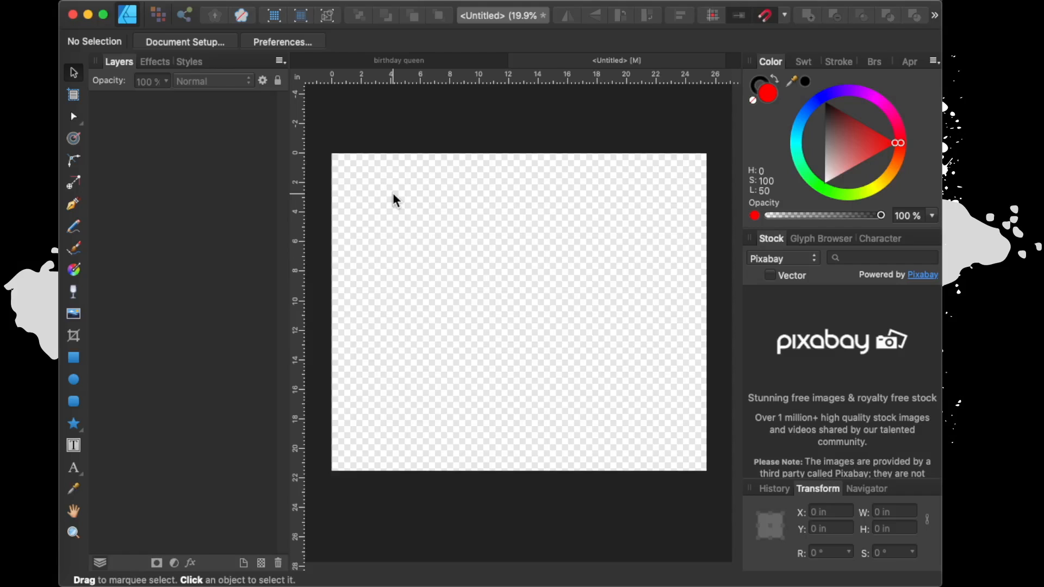
Place the Birthday Queen artwork near the canvas's upper-left corner as an embedded document about 12 in square
left_click_drag(903, 523, 460, 265)
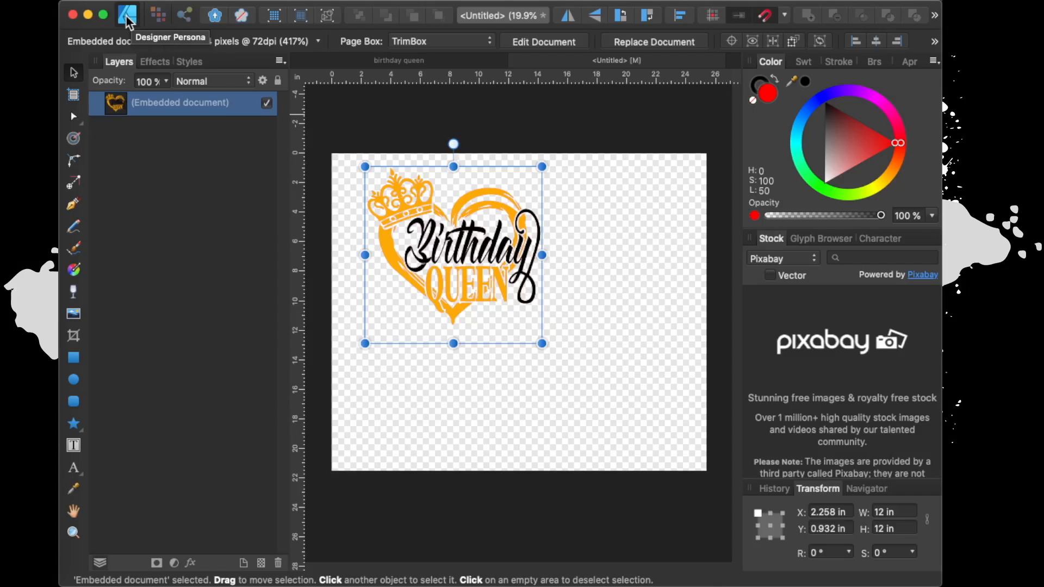
Look over the Pixel Persona, the available effects and styles, and the list of optional studios
left_click(159, 18)
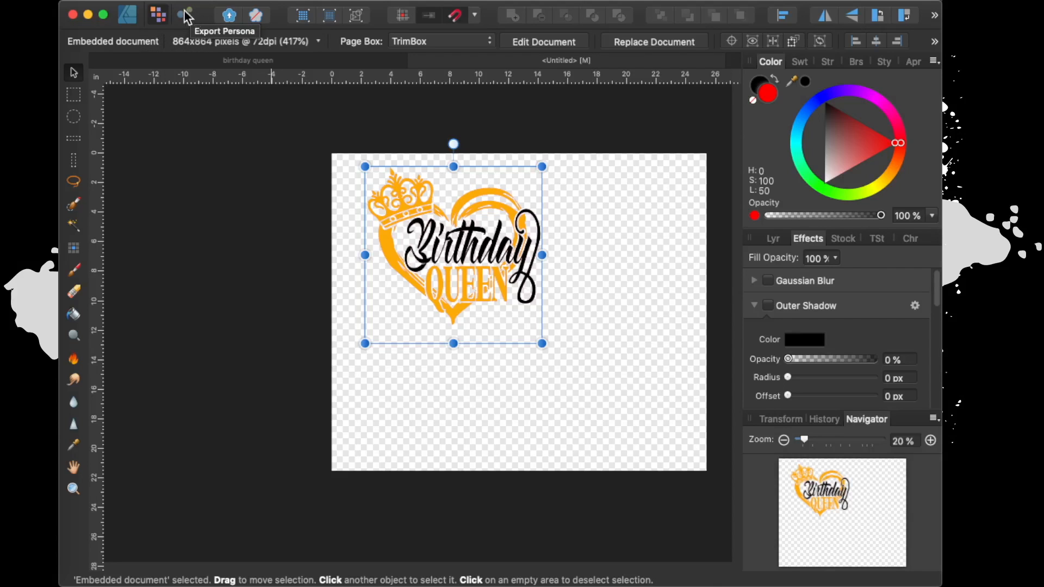
left_click(127, 17)
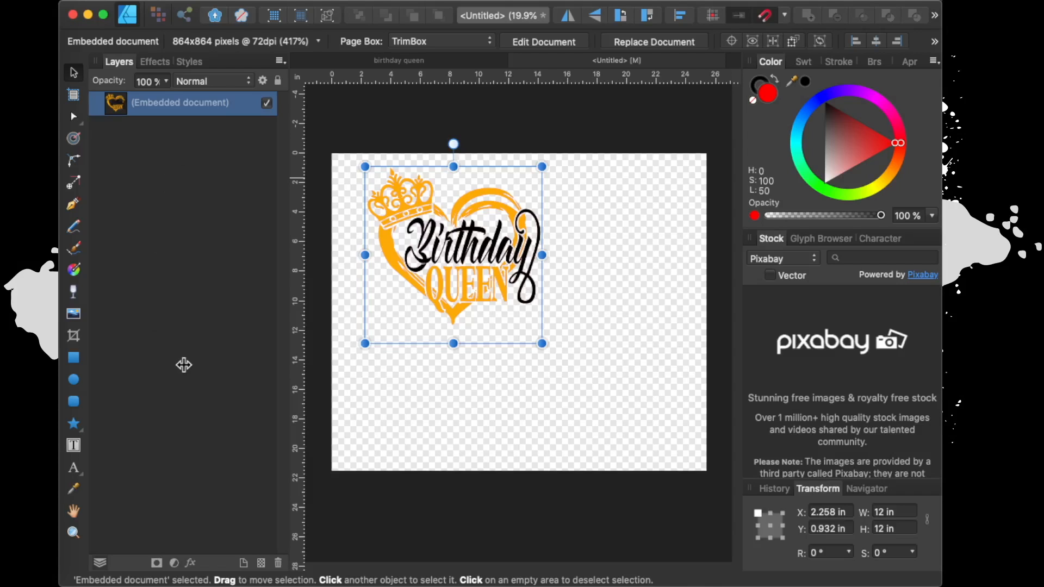
mouse_move(114, 62)
left_mouse_down()
mouse_move(322, 96)
mouse_move(692, 283)
mouse_move(762, 240)
mouse_move(289, 142)
mouse_move(100, 51)
mouse_move(125, 75)
left_mouse_up()
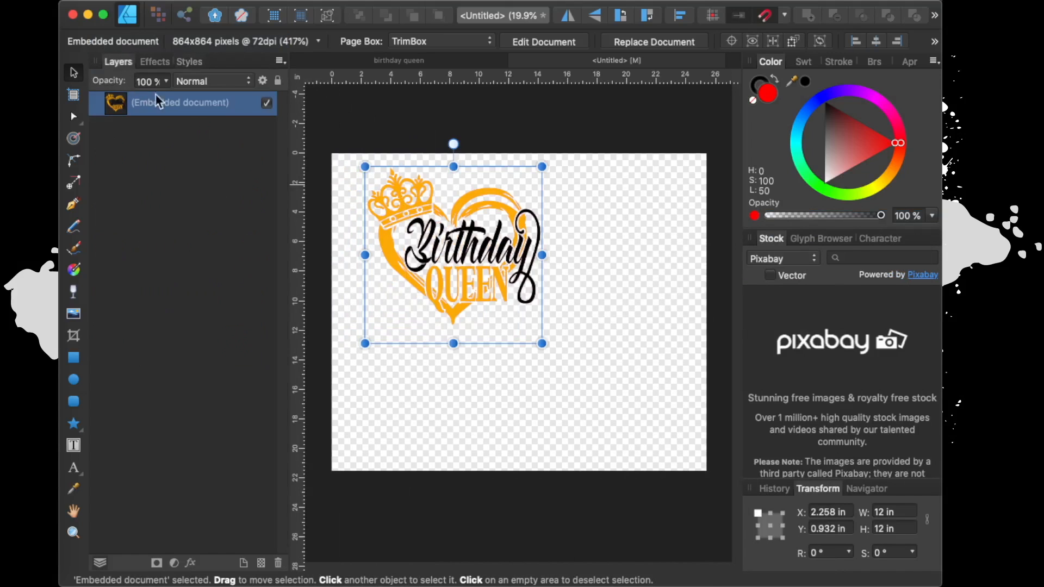
left_click(153, 62)
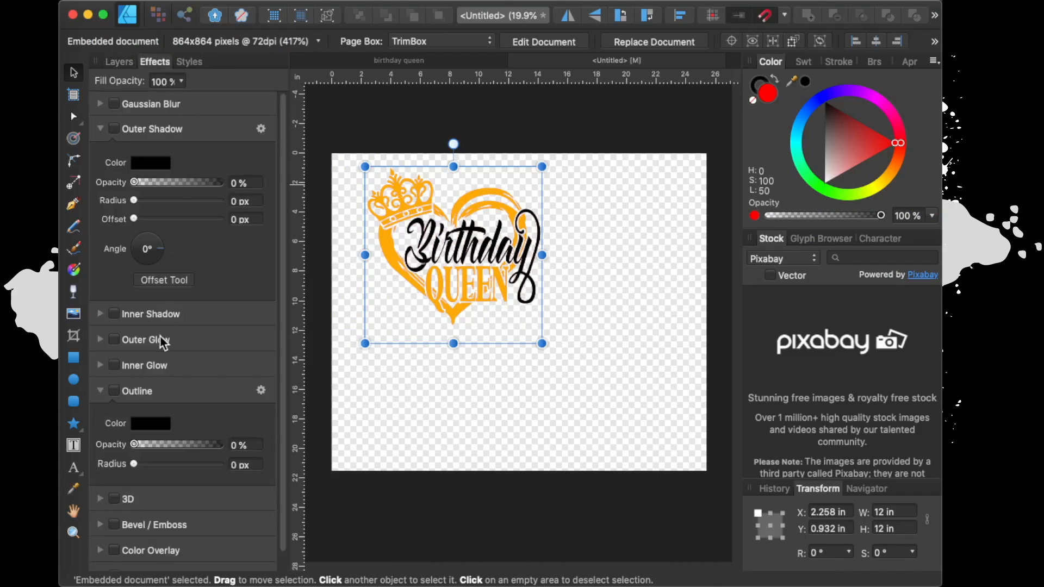
left_click(189, 63)
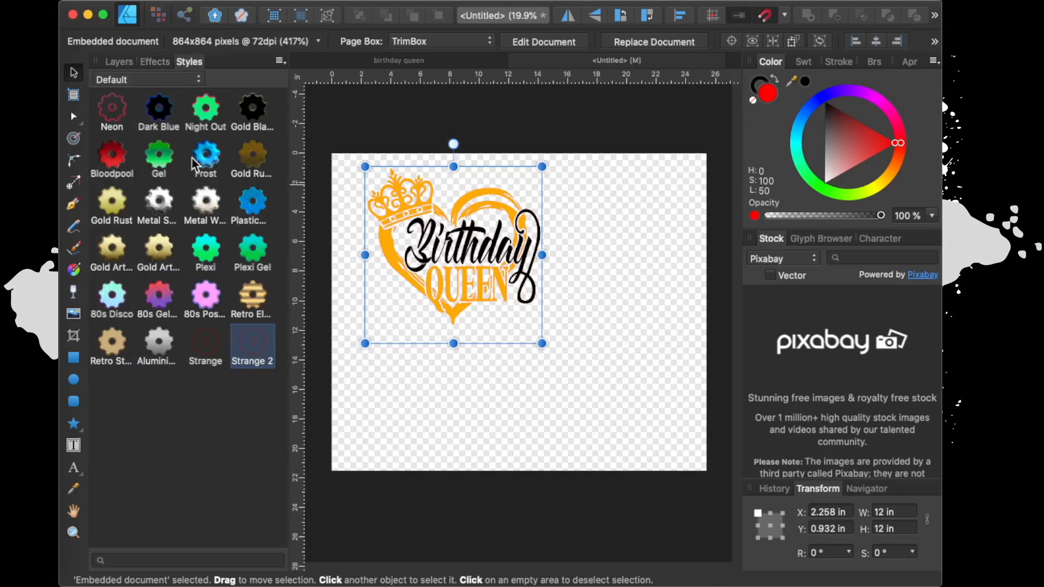
left_click(115, 61)
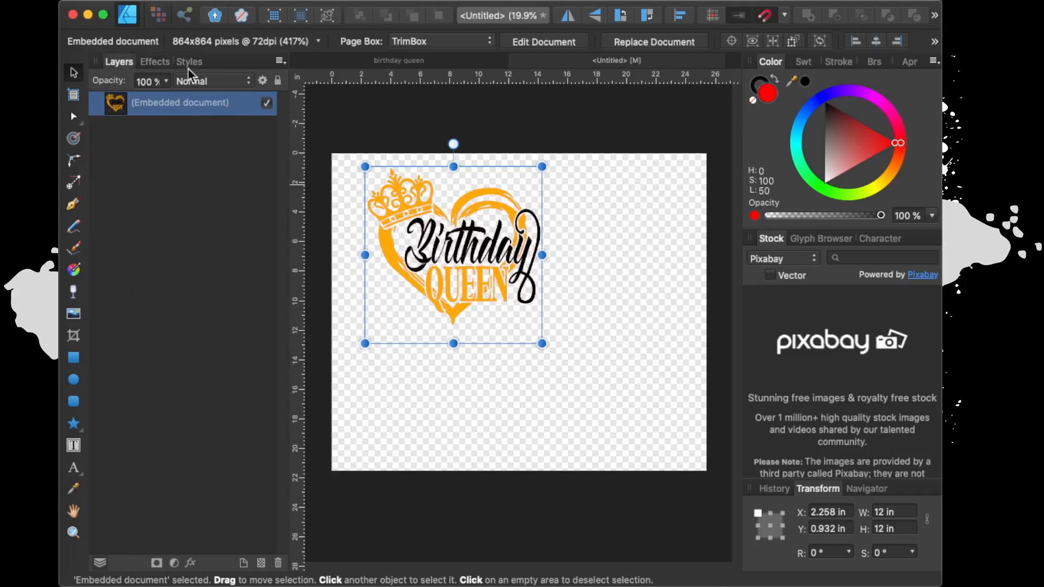
left_click(283, 1)
mouse_move(370, 1)
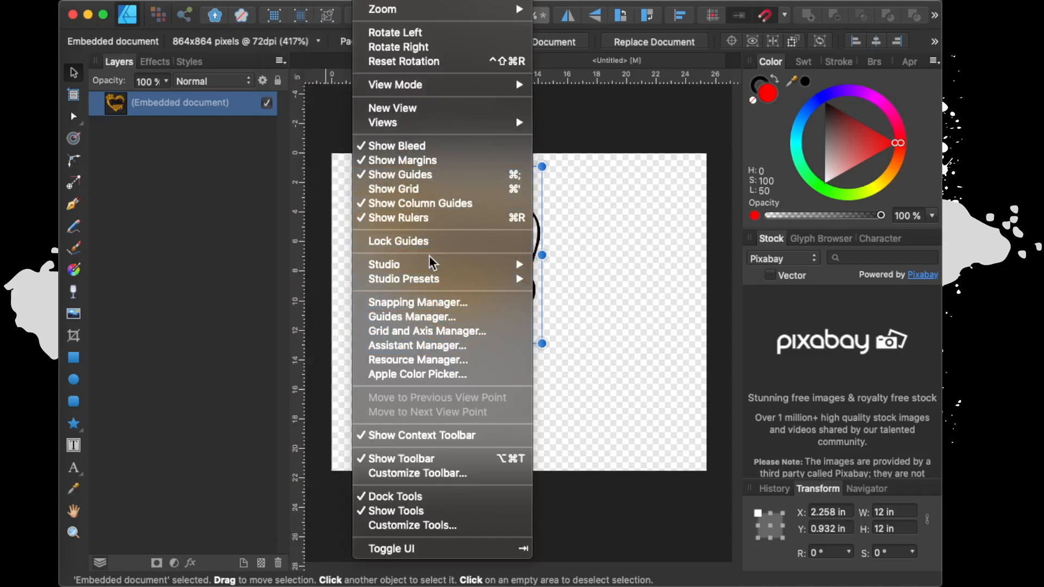
mouse_move(433, 265)
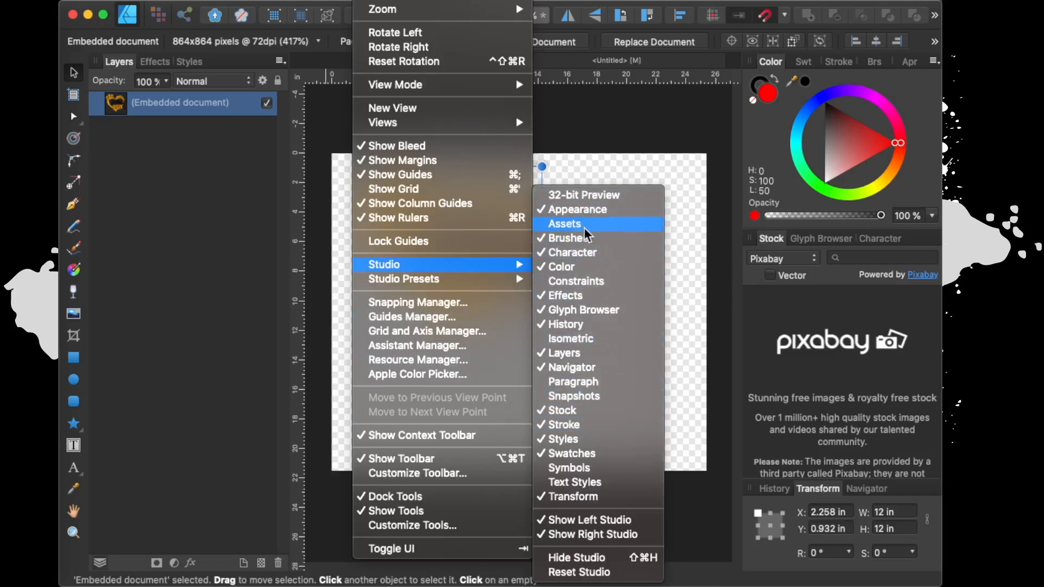
left_click(666, 153)
Move the embedded artwork closer to the canvas's upper-left corner and enlarge it proportionally to about 21.5 in square
left_click_drag(451, 292, 423, 251)
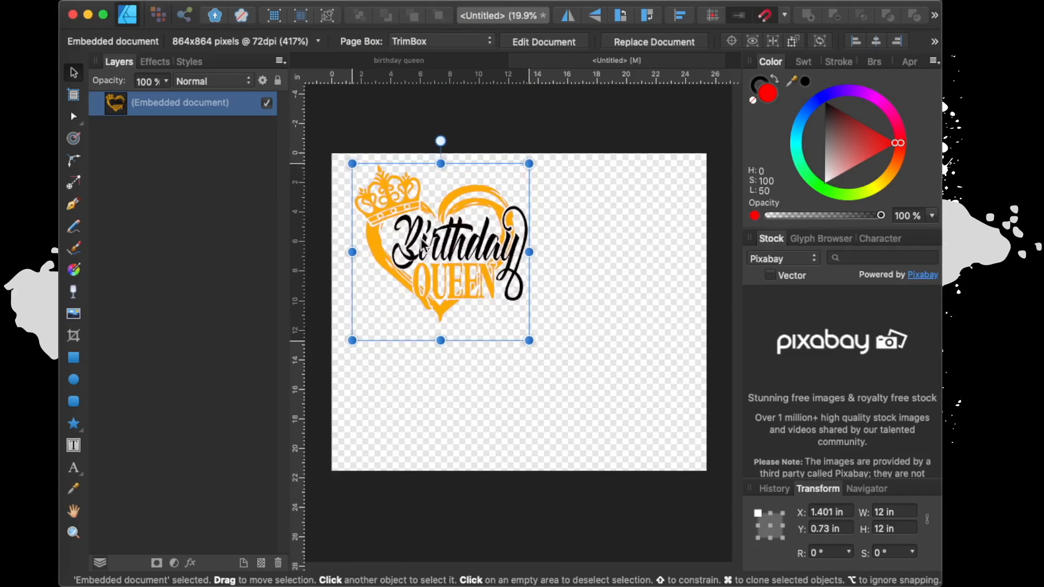
left_click_drag(524, 340, 679, 467)
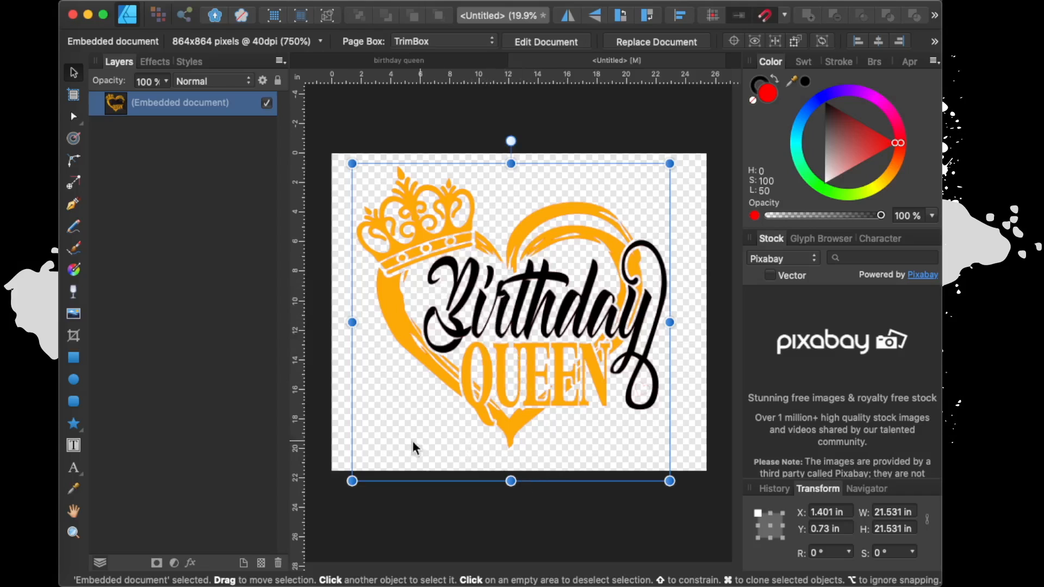
Crop the empty strip below the heart to leave about 19.6 in of height, and enlarge the artwork to about 22.3 by 20.3 in
left_click(75, 340)
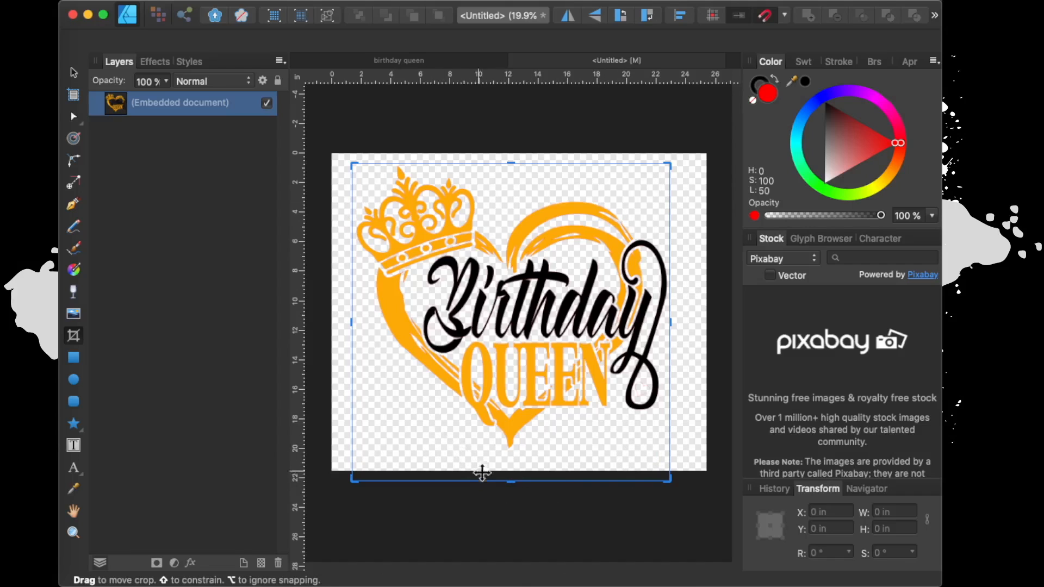
left_click_drag(513, 482, 517, 454)
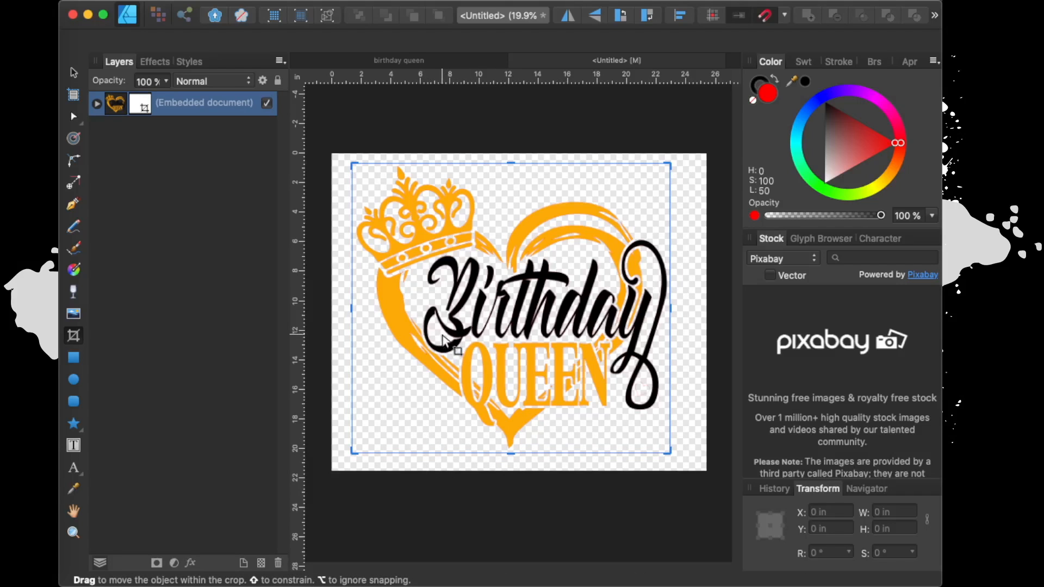
left_click(72, 73)
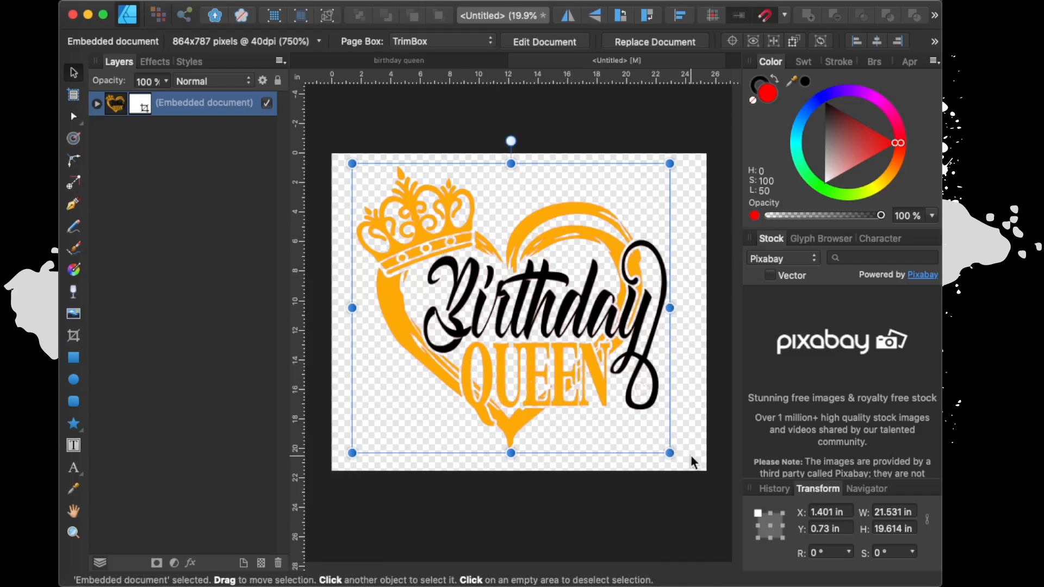
mouse_move(667, 448)
left_mouse_down()
mouse_move(696, 471)
mouse_move(682, 452)
left_mouse_up()
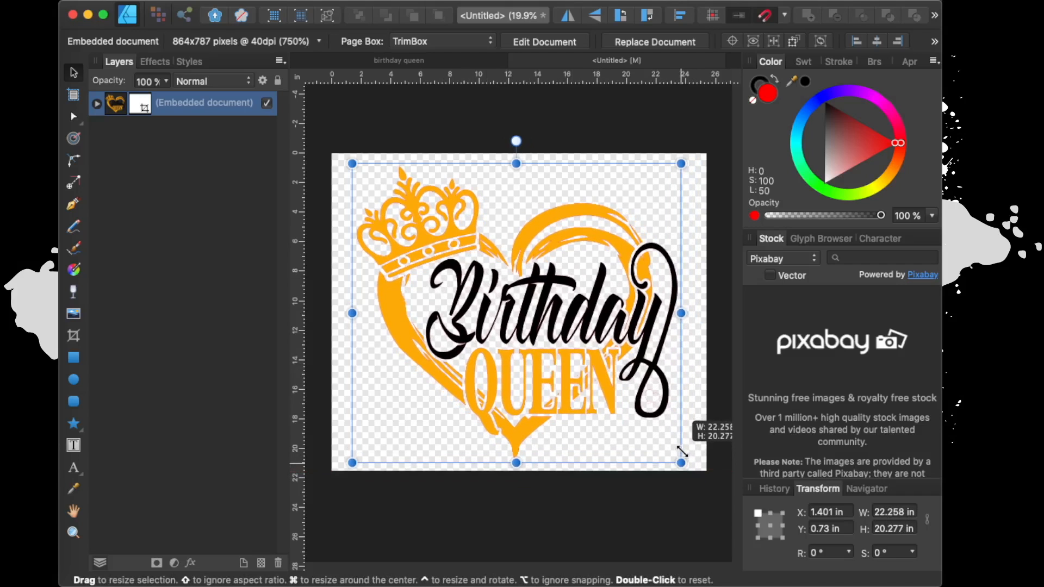
left_click(573, 515)
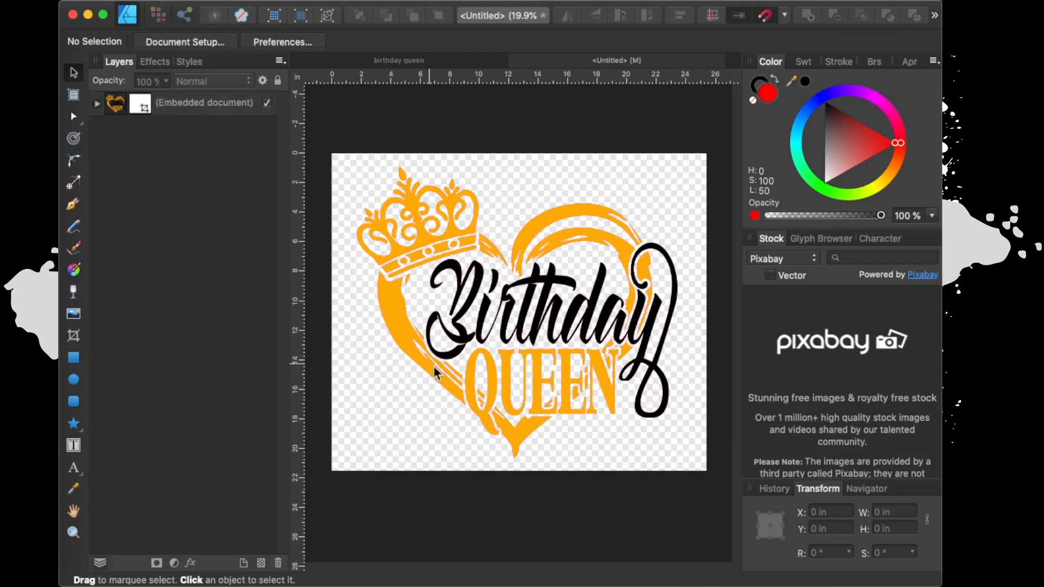
Open the embedded Birthday Queen document for editing and change the fill of the word QUEEN to red
double_click(533, 298)
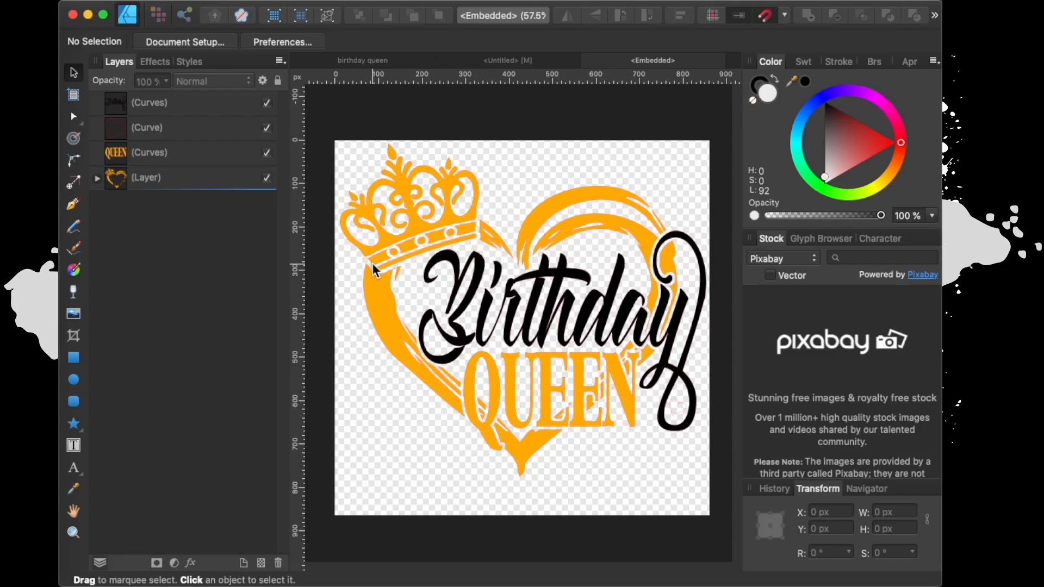
left_click(512, 391)
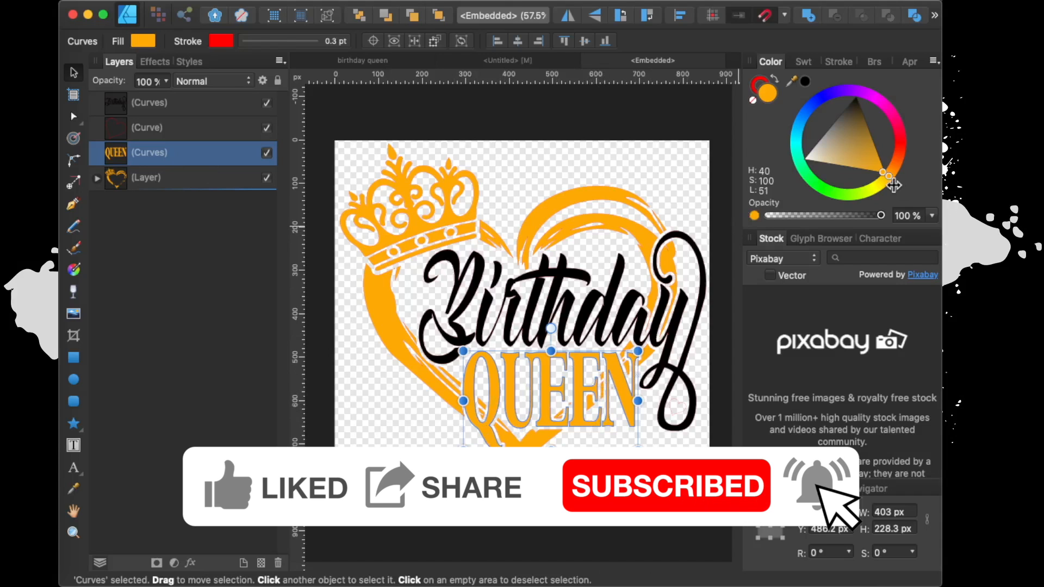
left_click_drag(889, 177, 906, 144)
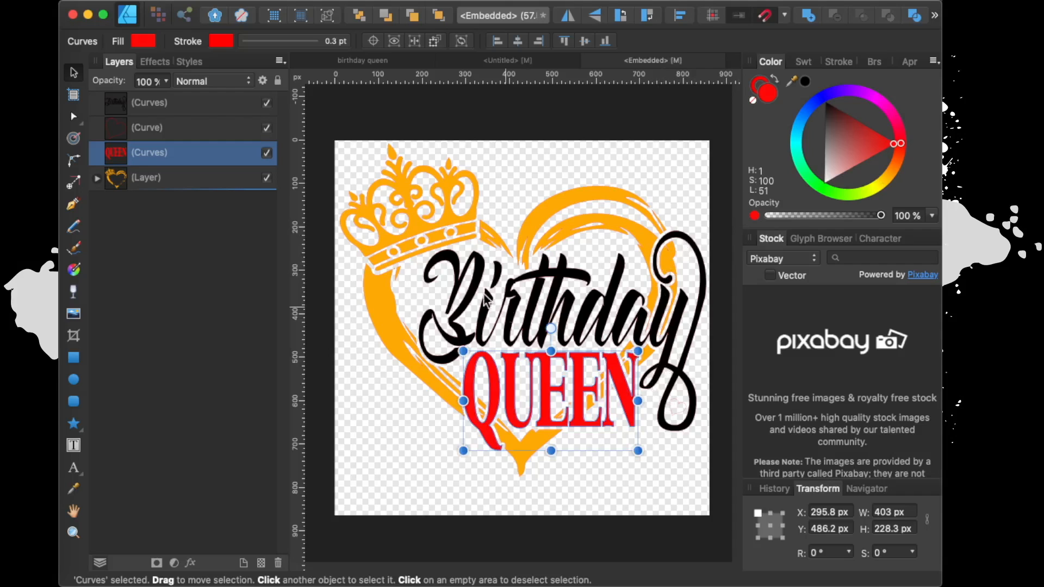
Fill the small heart inside the tail of the letter y with red
left_click(200, 126)
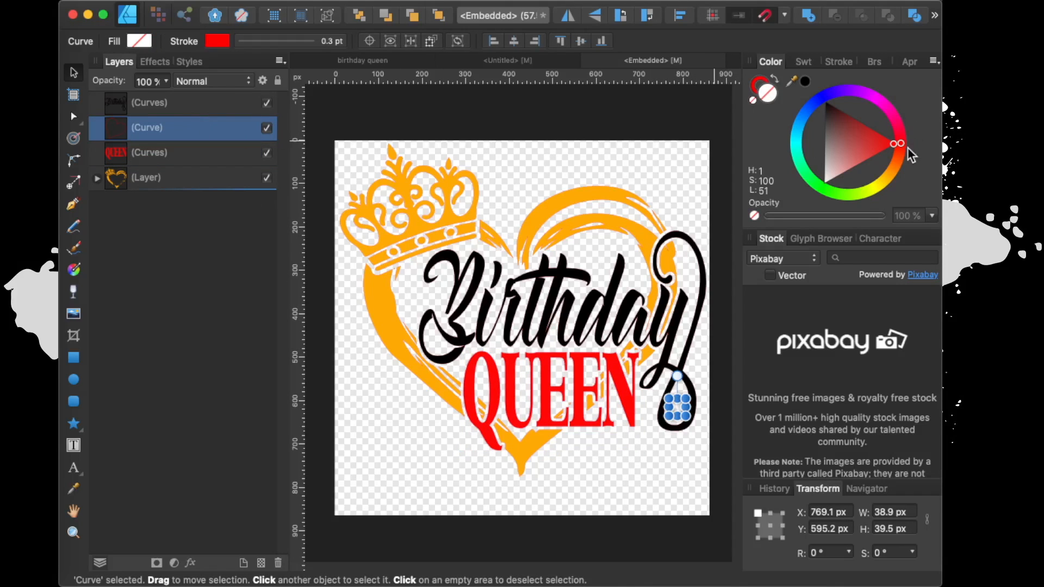
left_click_drag(903, 143, 905, 140)
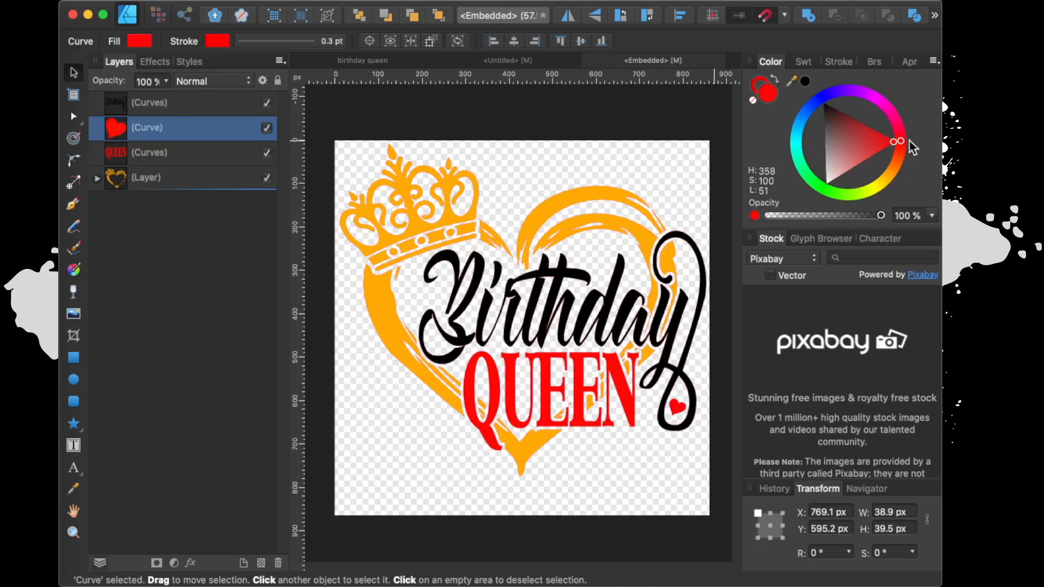
left_click(179, 105)
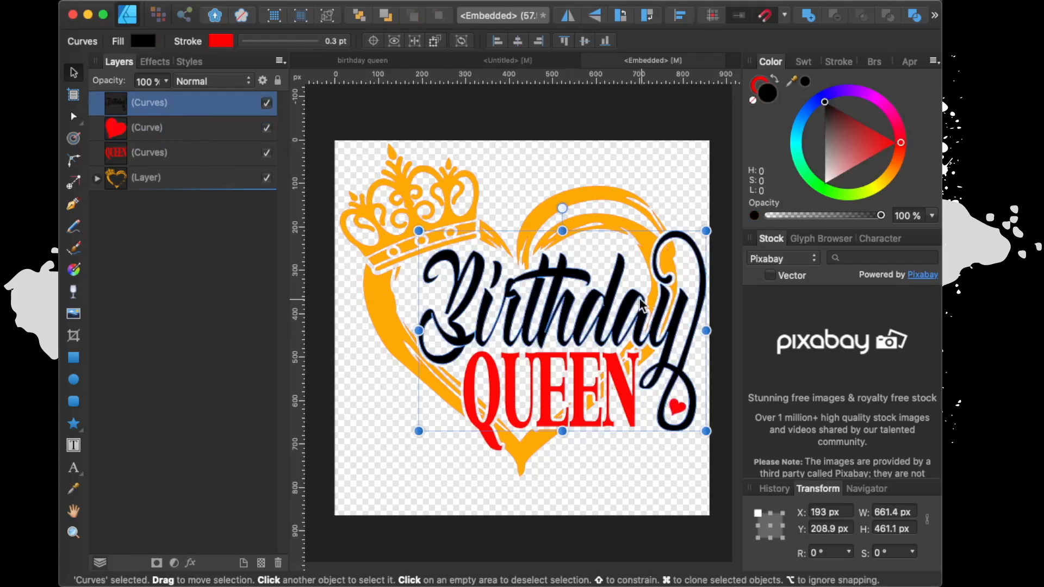
Select the crown together with its three tip ornaments and the band pieces beneath it
left_click(377, 242)
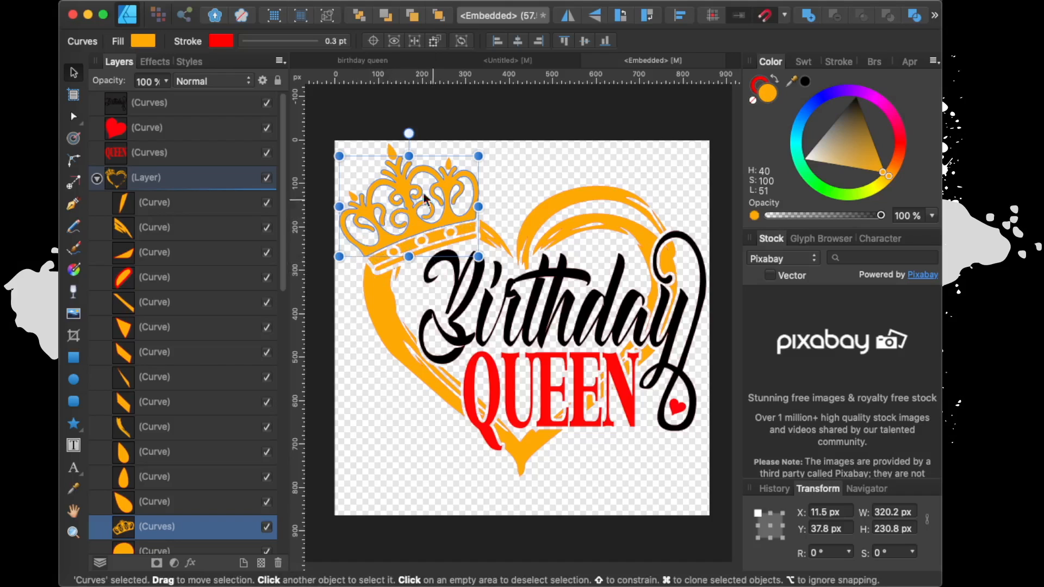
left_click(391, 157, "shift")
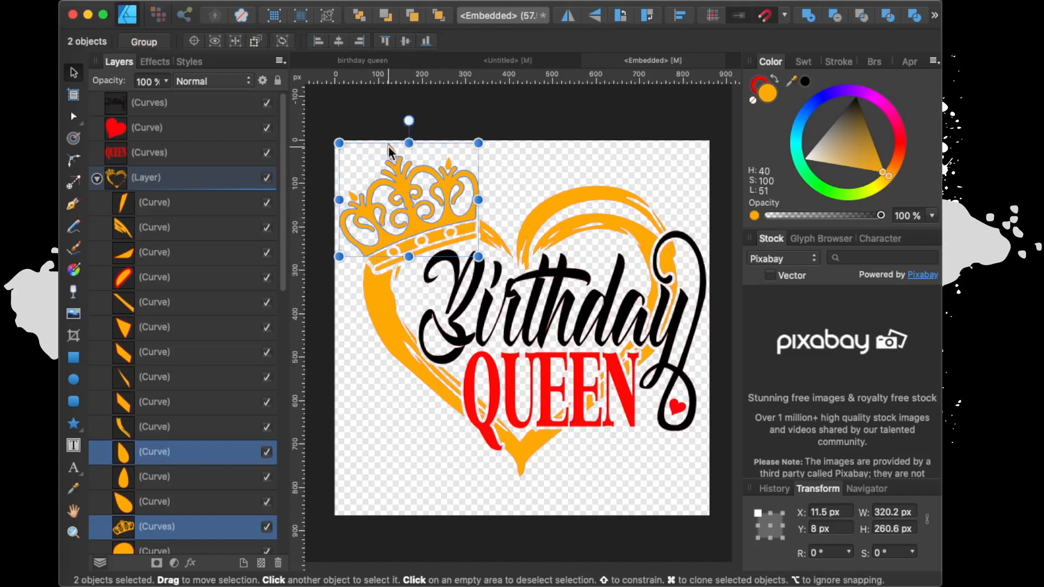
left_click(449, 164, "shift")
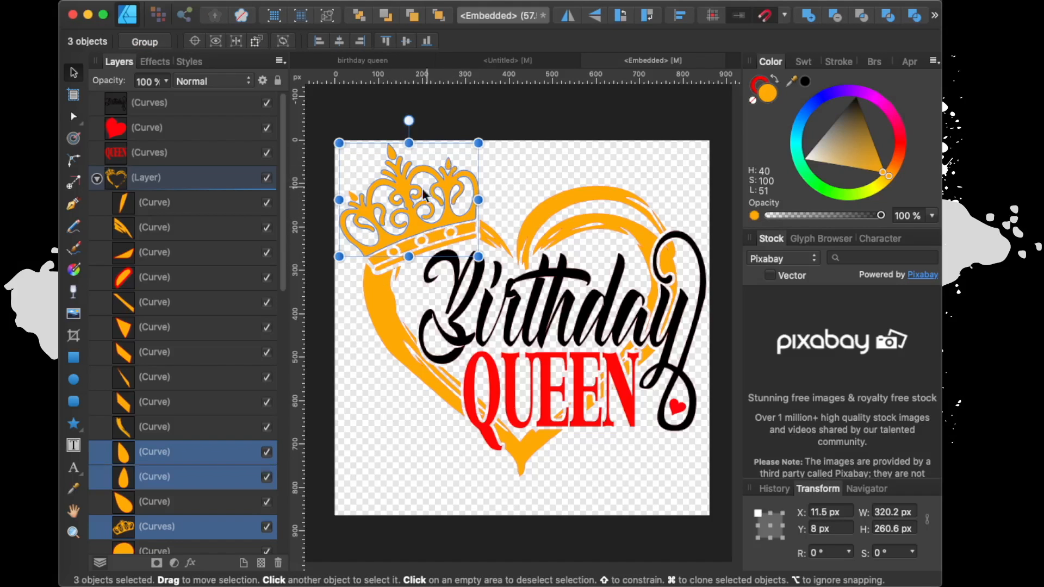
left_click(357, 199, "shift")
left_click(392, 252, "shift")
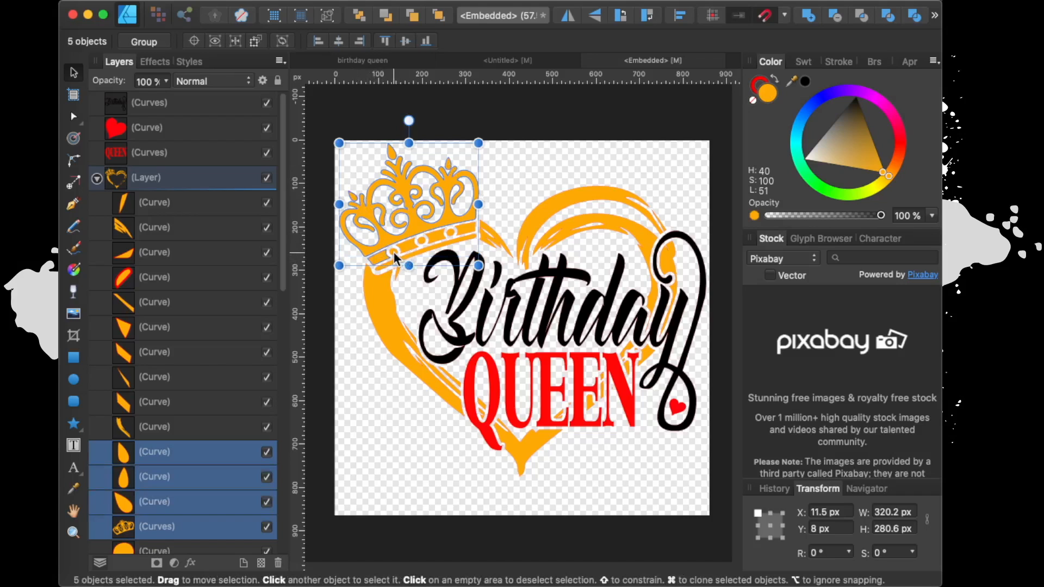
left_click(437, 243, "shift")
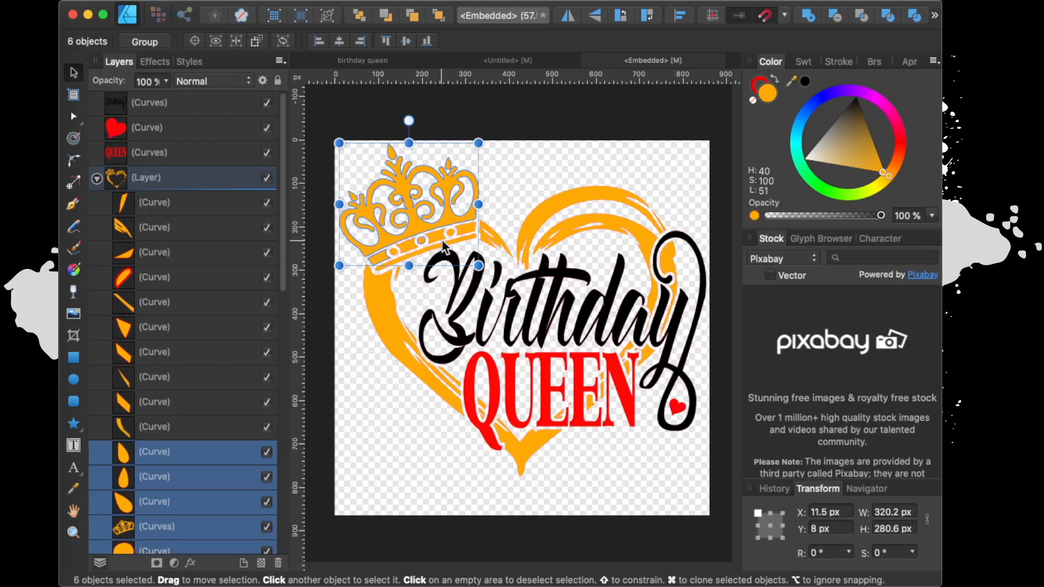
left_click(452, 233, "shift")
left_click(456, 231, "shift")
left_click(463, 236, "shift")
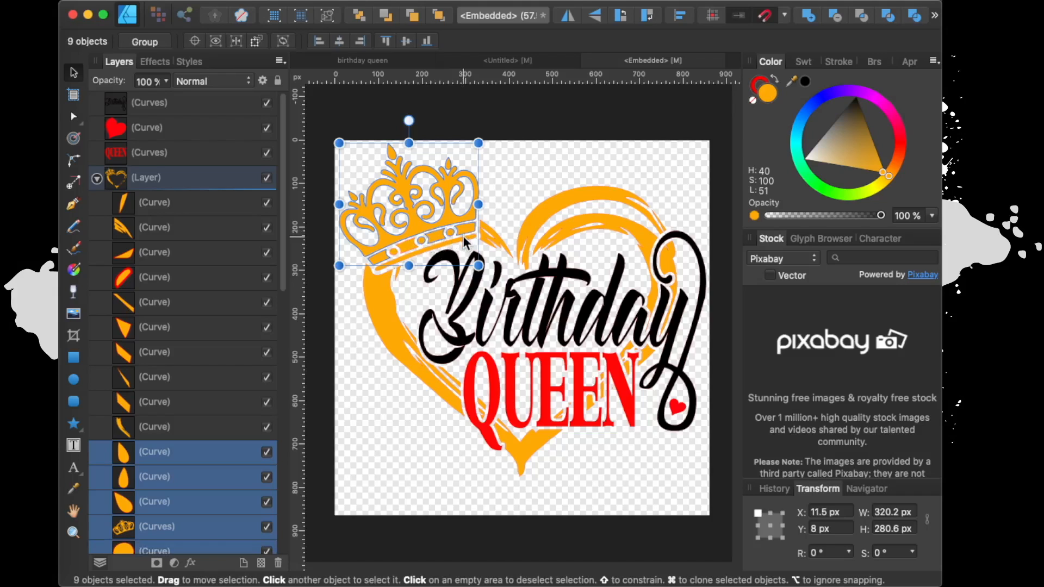
left_click(413, 256, "shift")
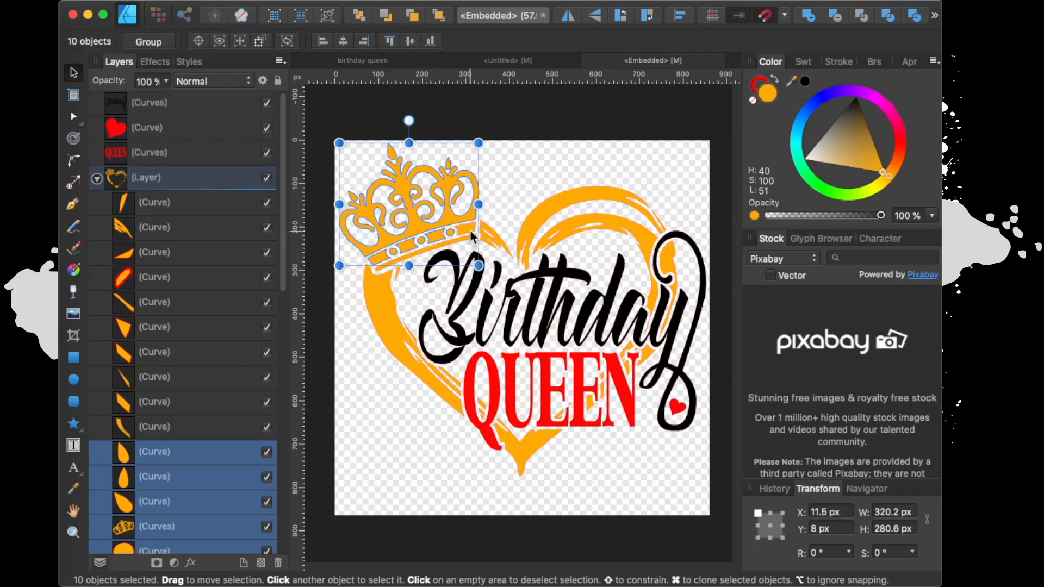
left_click(468, 225, "shift")
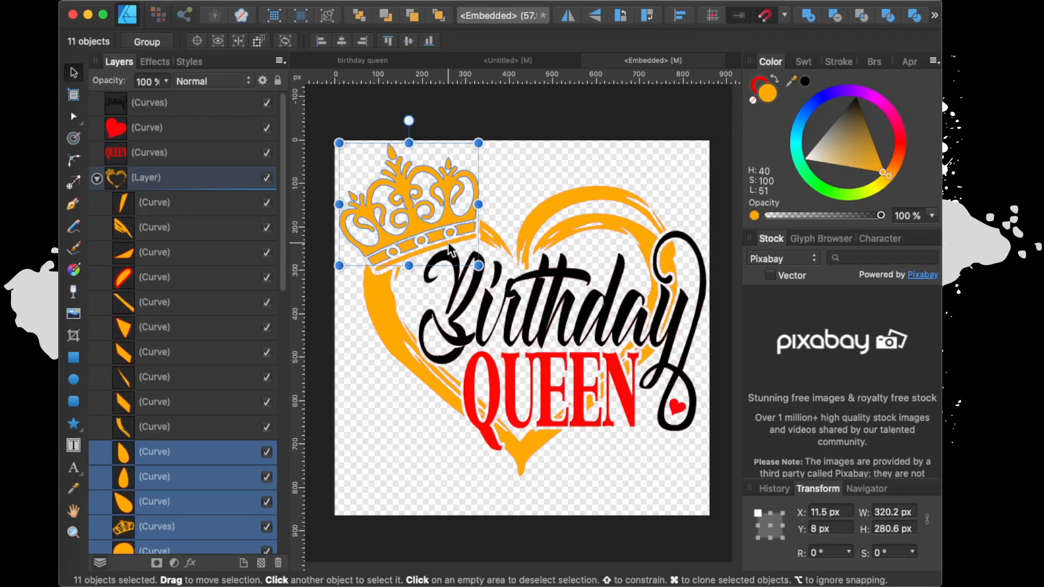
right_click(202, 178)
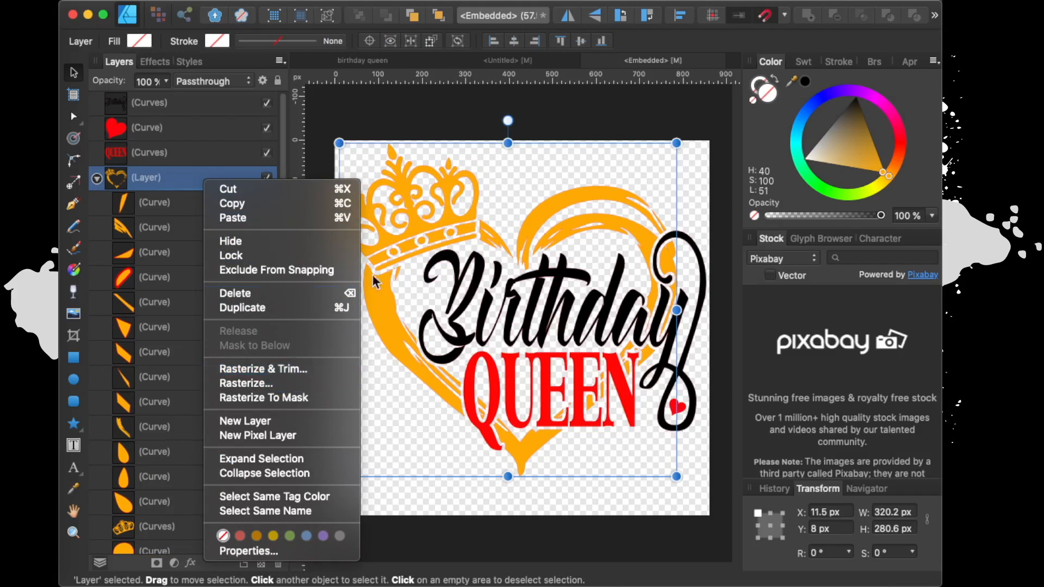
left_click(233, 2)
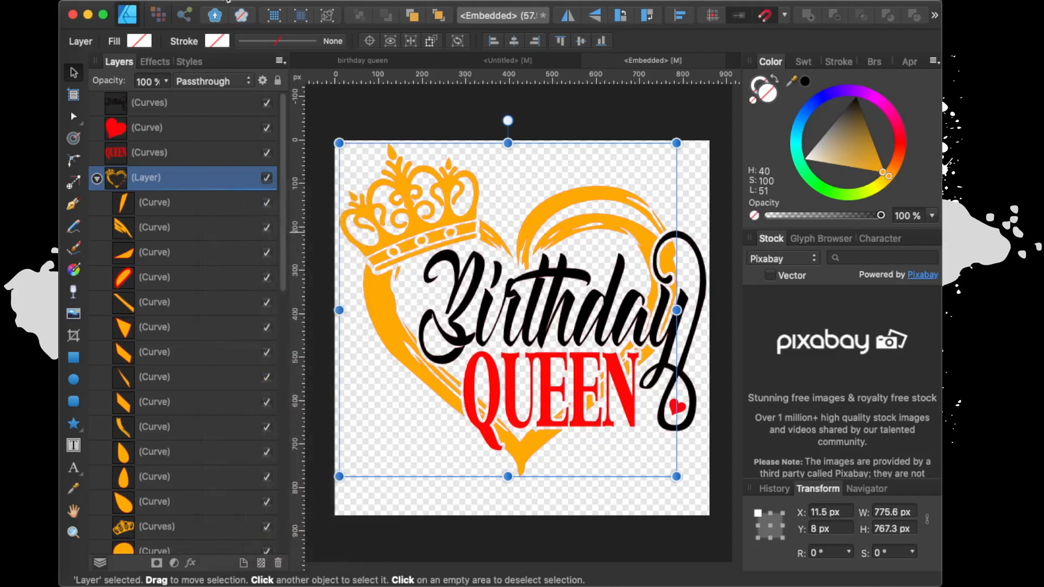
left_click(233, 1)
left_click(234, 9)
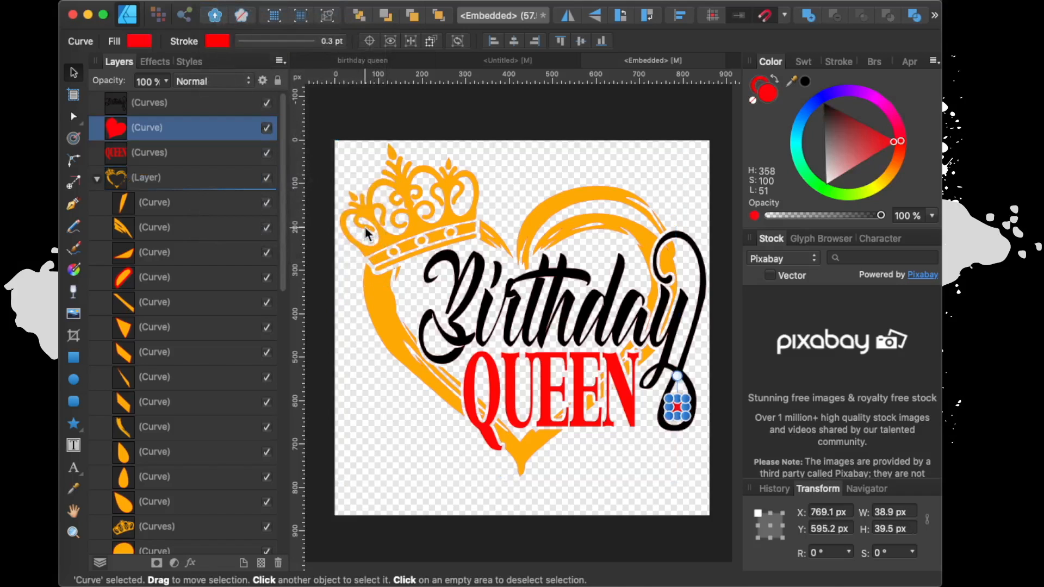
Group the crown with its three tip ornaments and all the band pieces beneath it
left_click(390, 237)
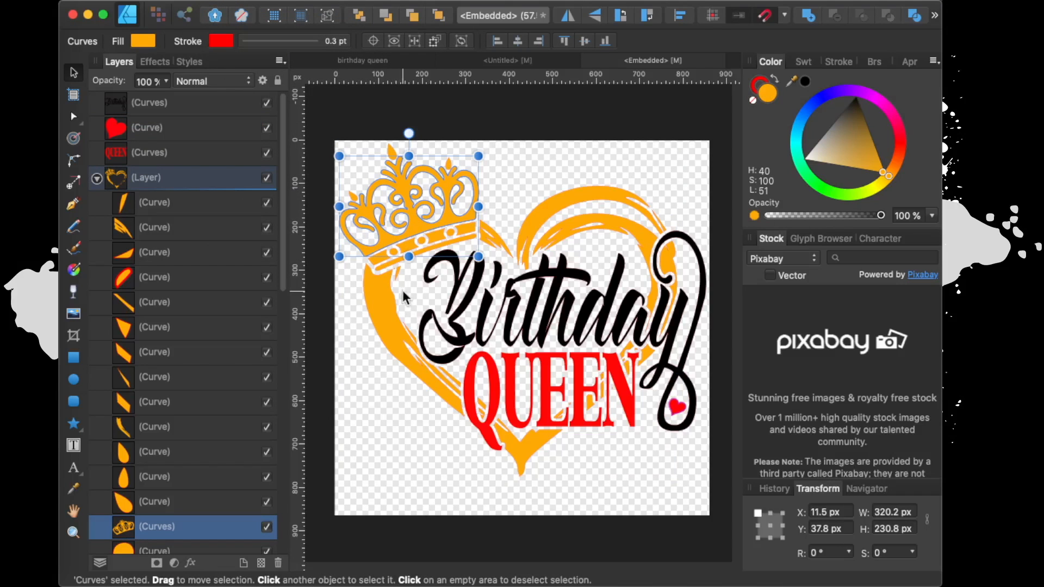
left_click(376, 271, "shift")
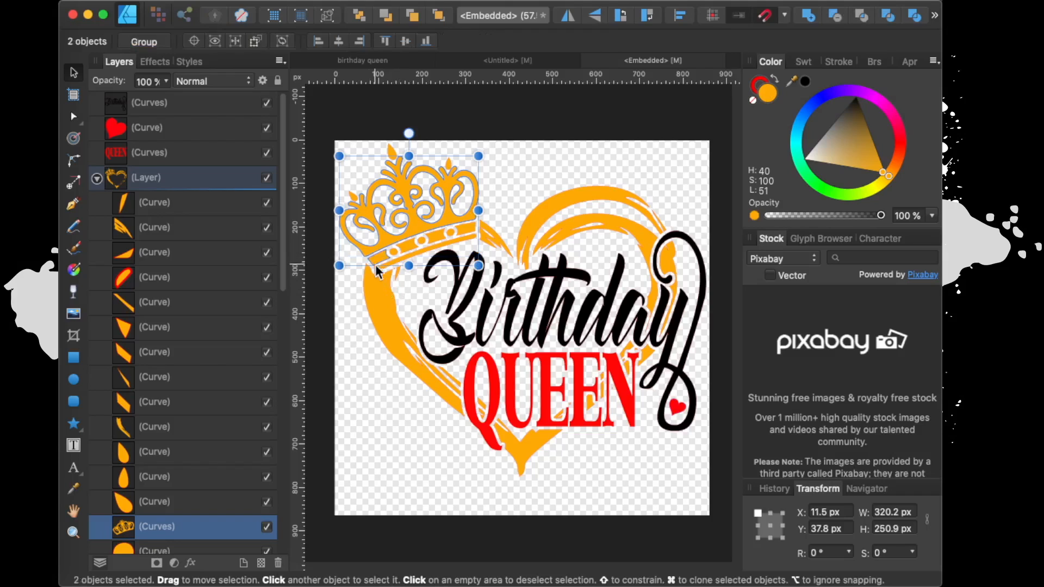
left_click(393, 252, "shift")
left_click(411, 246, "shift")
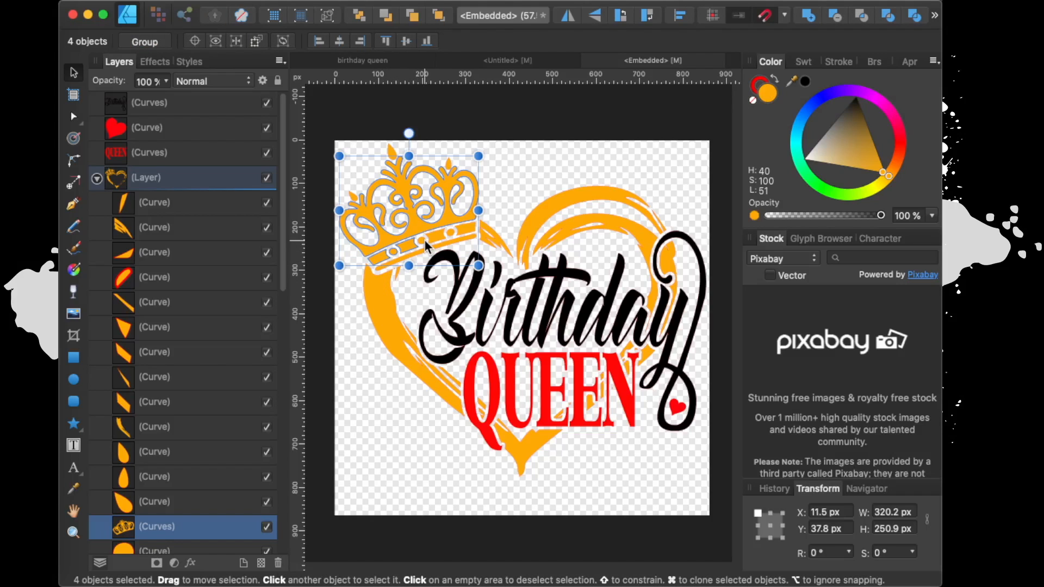
left_click(423, 241, "shift")
left_click(434, 236, "shift")
left_click(458, 230, "shift")
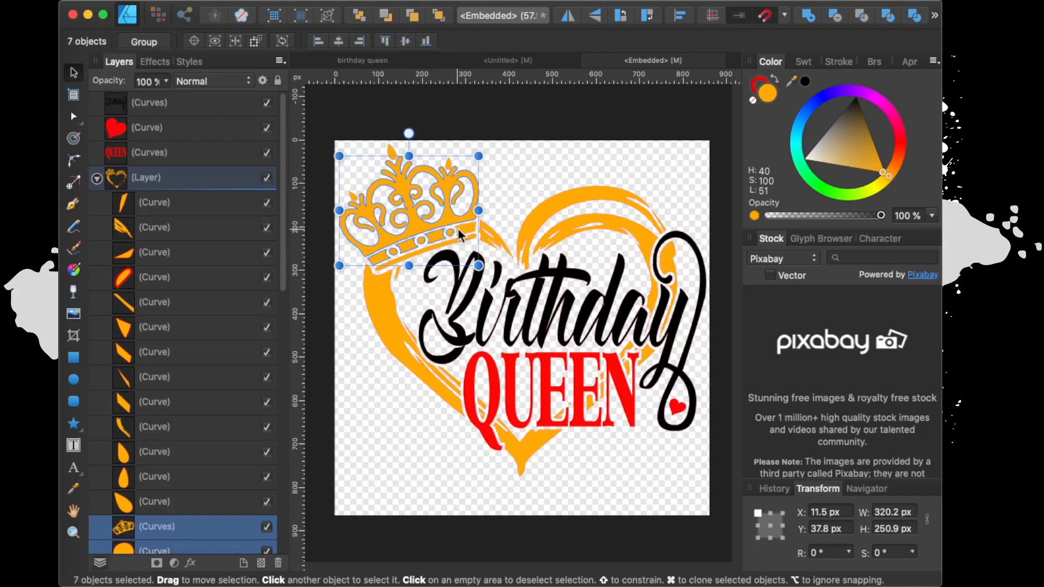
left_click(463, 236, "shift")
left_click(461, 237, "shift")
left_click(462, 230, "shift")
left_click(460, 240, "shift")
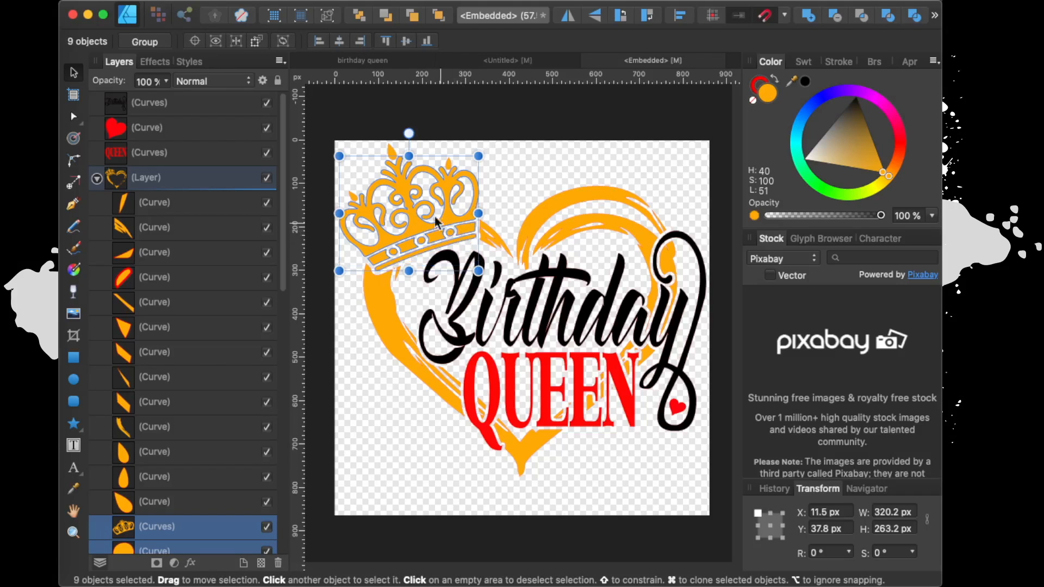
left_click(450, 166, "shift")
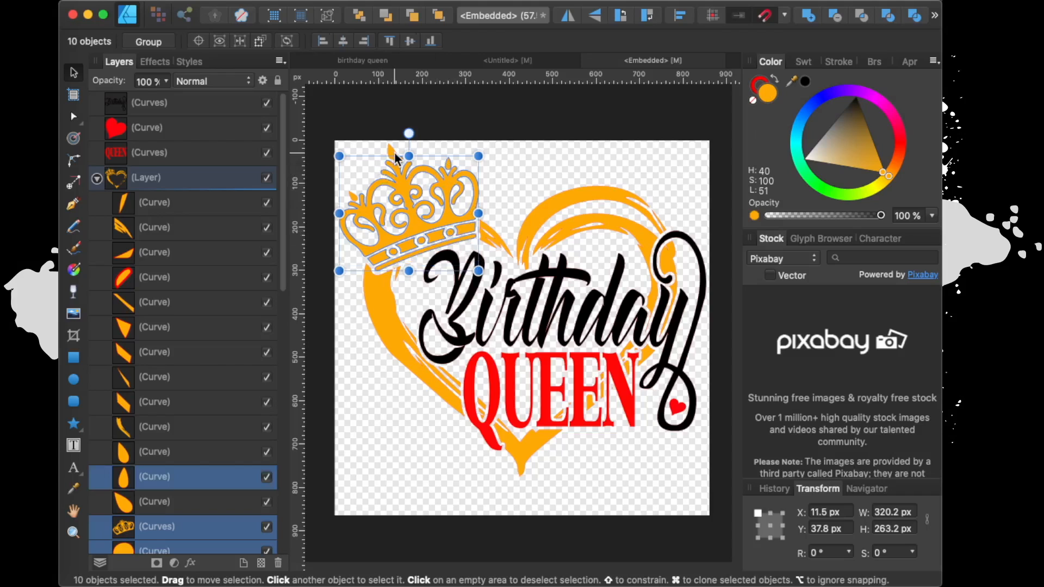
left_click(392, 159, "shift")
left_click(407, 209, "shift")
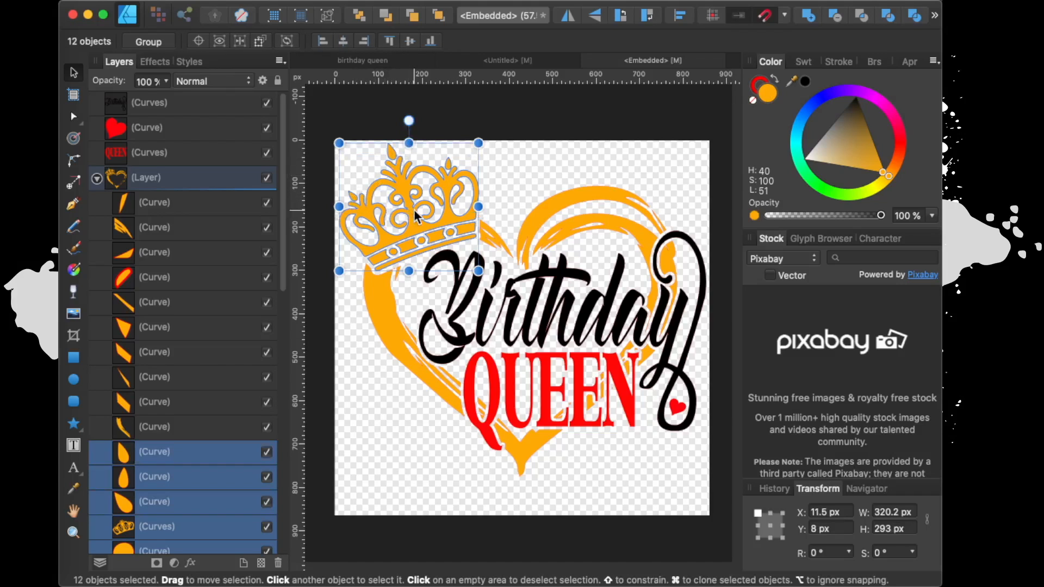
right_click(405, 197)
left_click(438, 257)
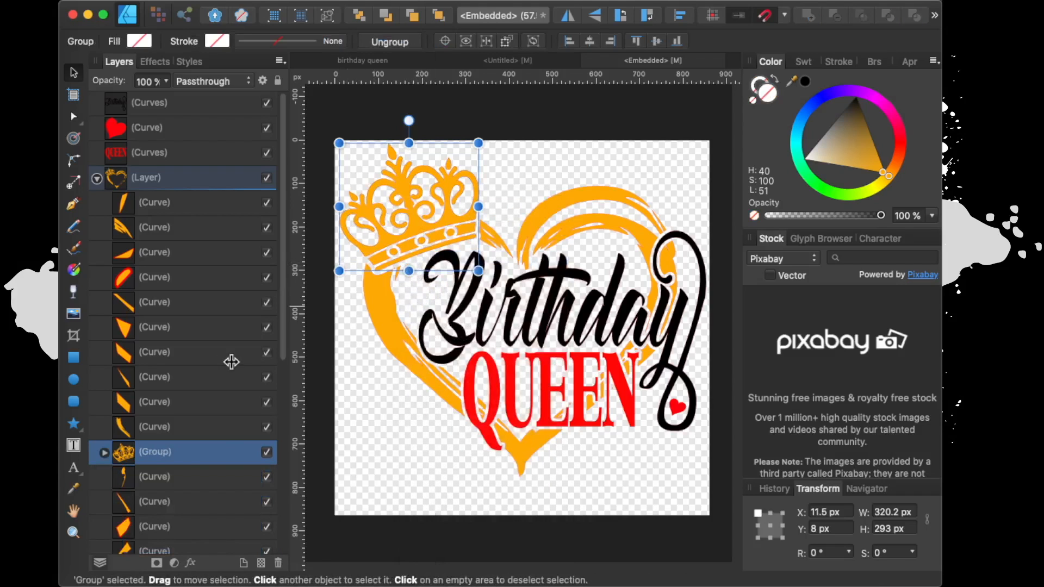
Move the crown group out of the heart layer to the top of the layer stack and toggle its visibility as a check
left_click_drag(200, 453, 200, 97)
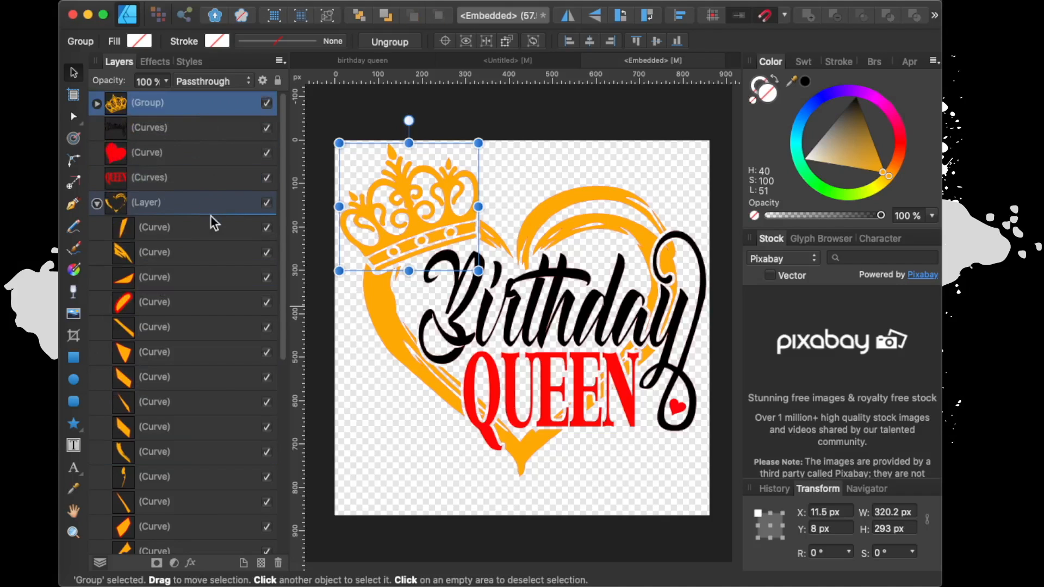
left_click(98, 203)
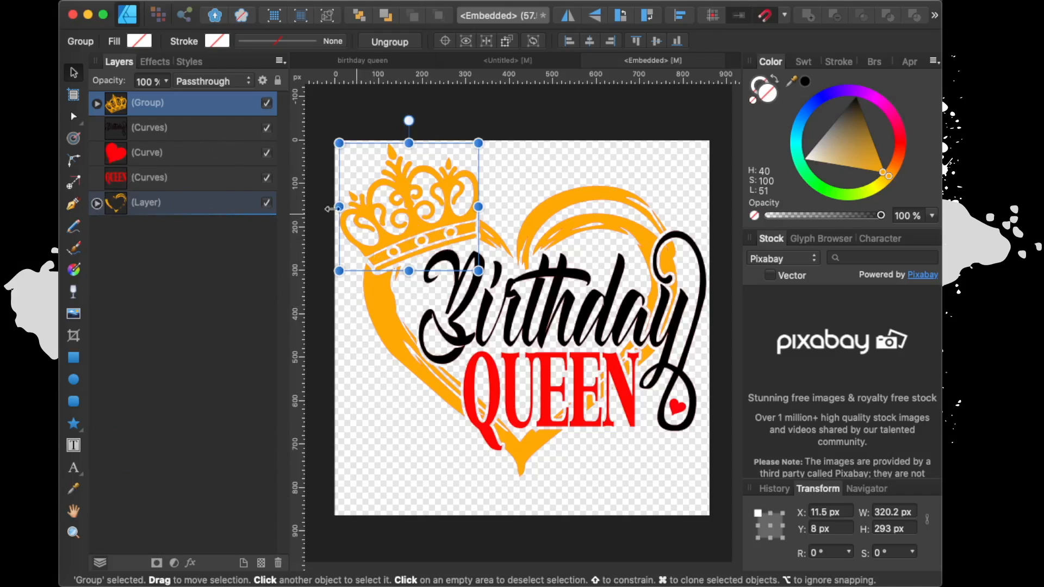
left_click(267, 103)
left_click(266, 103)
left_click(266, 104)
left_click(267, 103)
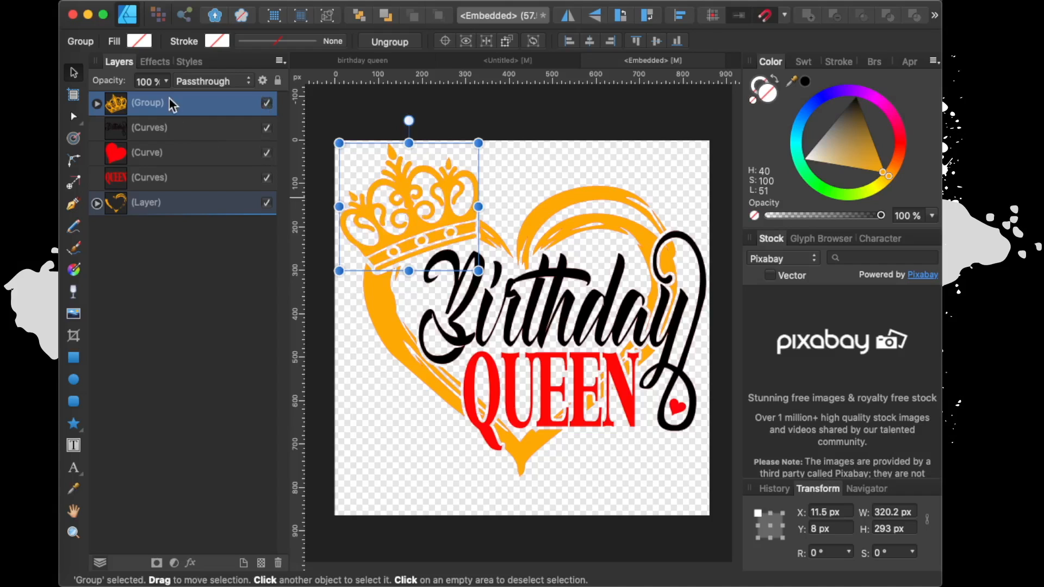
Fill the crown group with red and check the recoloured artwork in the untitled main document
left_click_drag(890, 179, 912, 142)
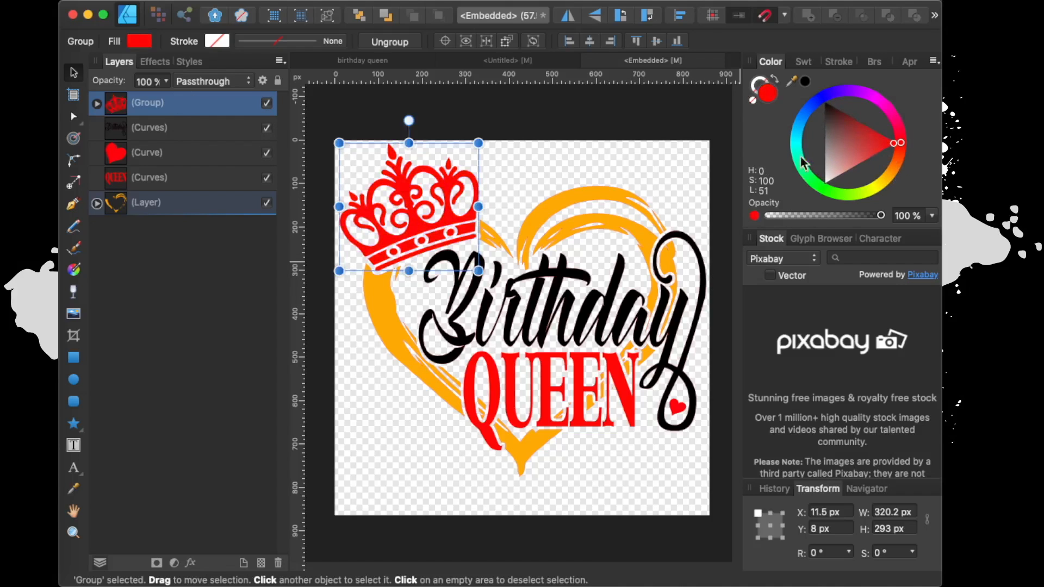
left_click(534, 59)
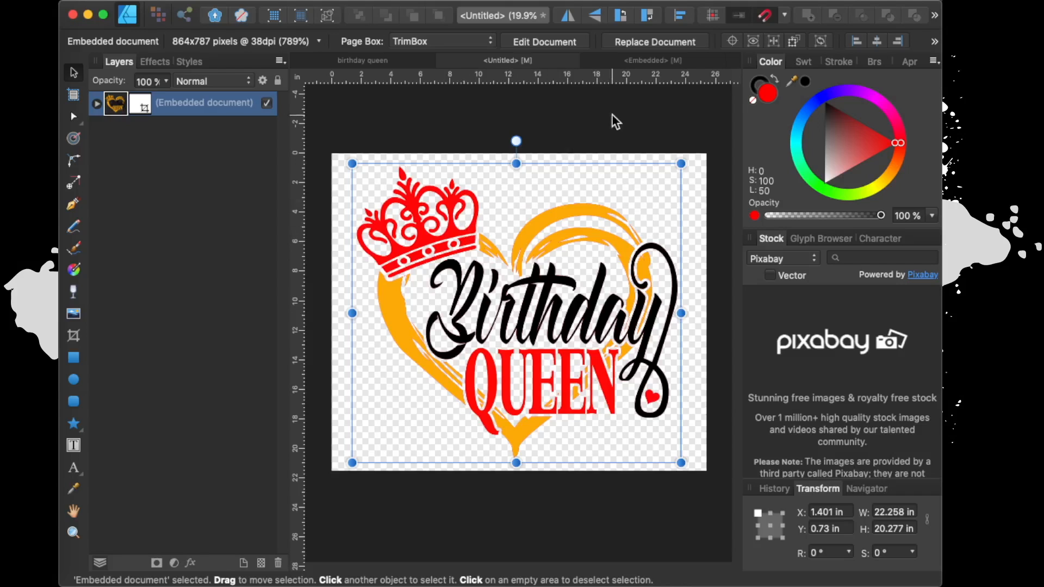
left_click(655, 60)
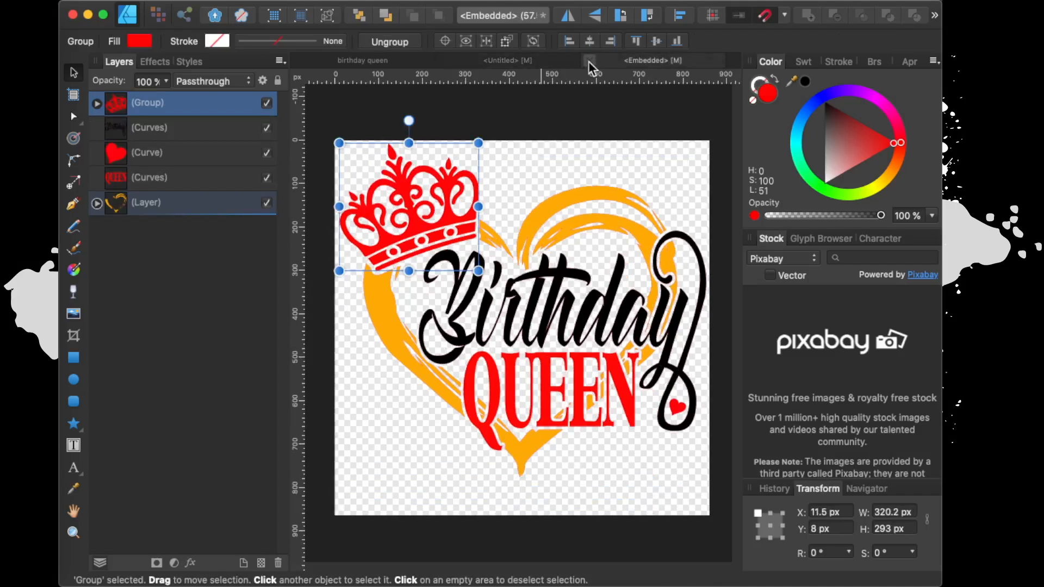
left_click(514, 62)
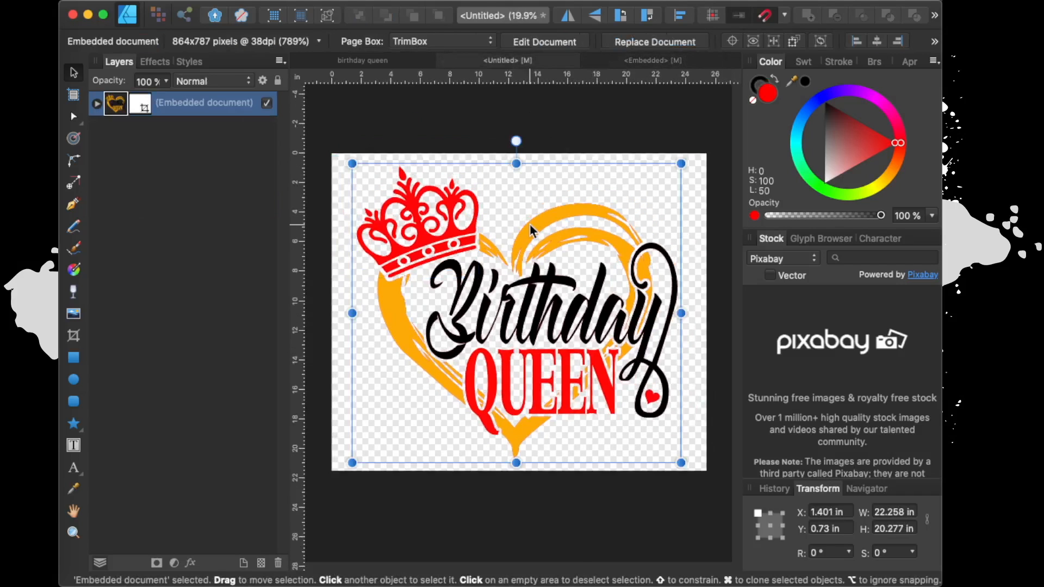
left_click(345, 238)
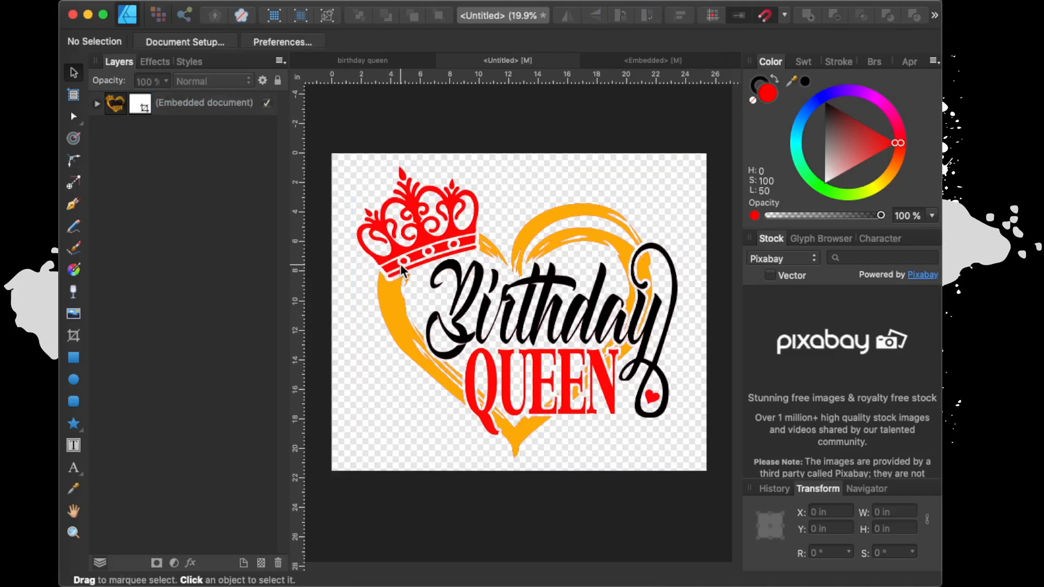
left_click(529, 251)
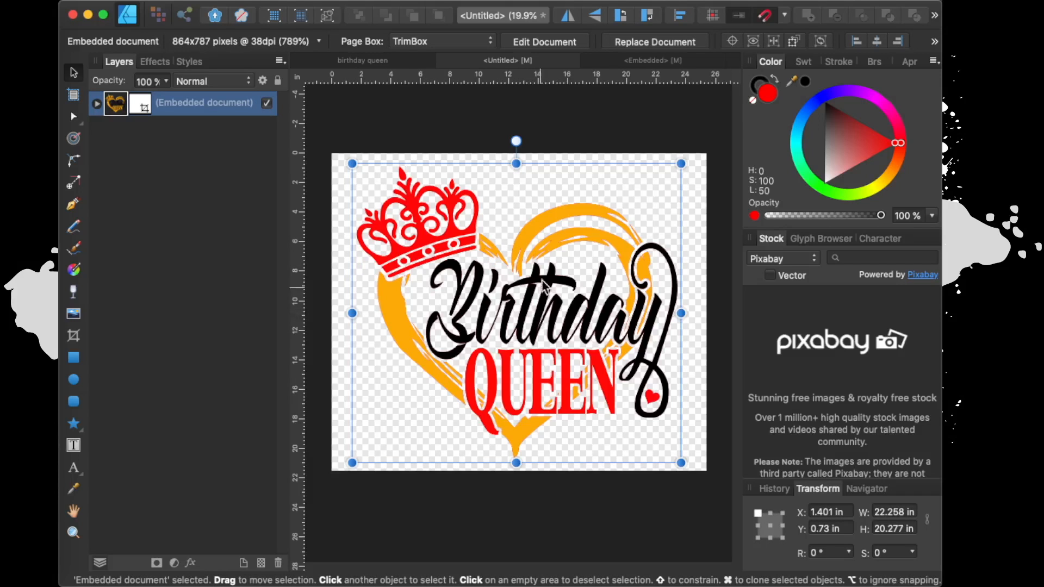
Duplicate the orange heart's layer inside the embedded document and hide the lower copy
double_click(542, 223)
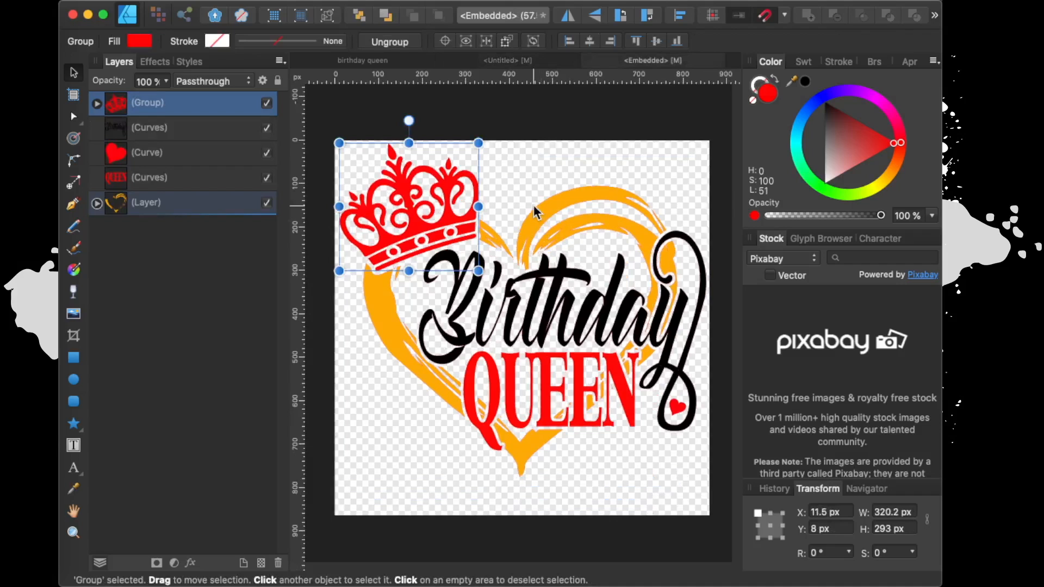
left_click(502, 238)
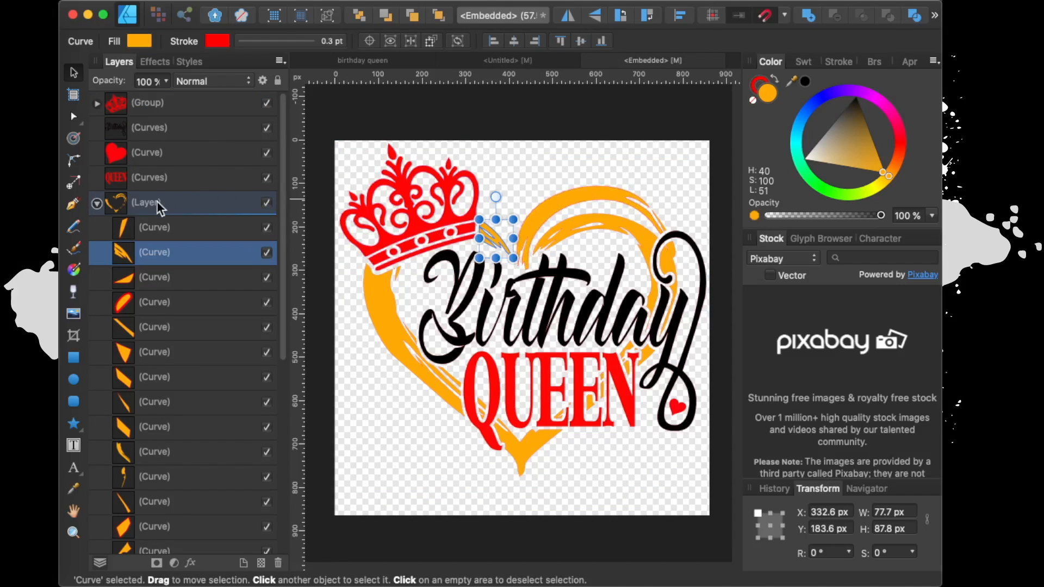
left_click(193, 202)
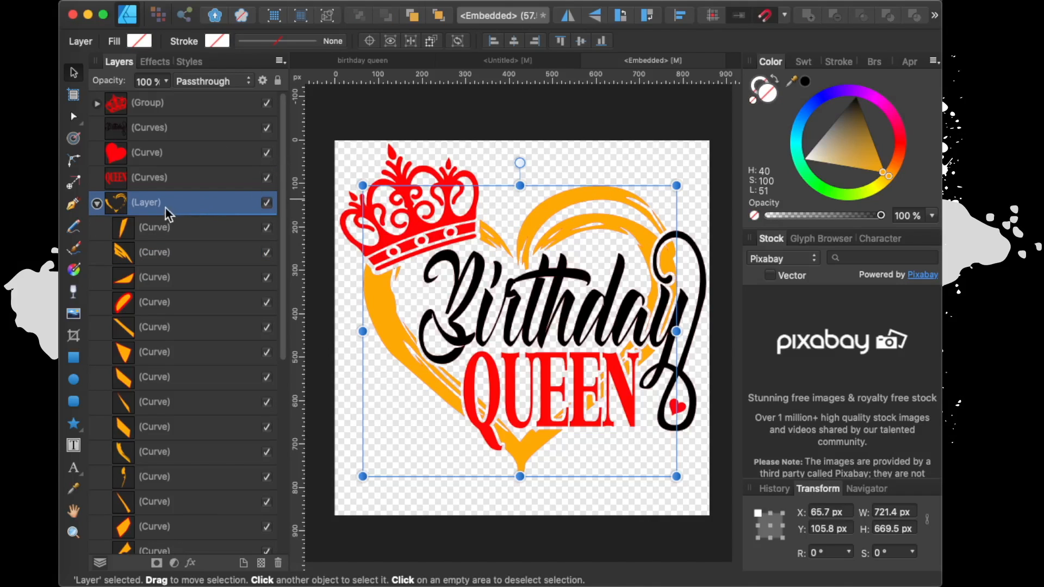
left_click(98, 204)
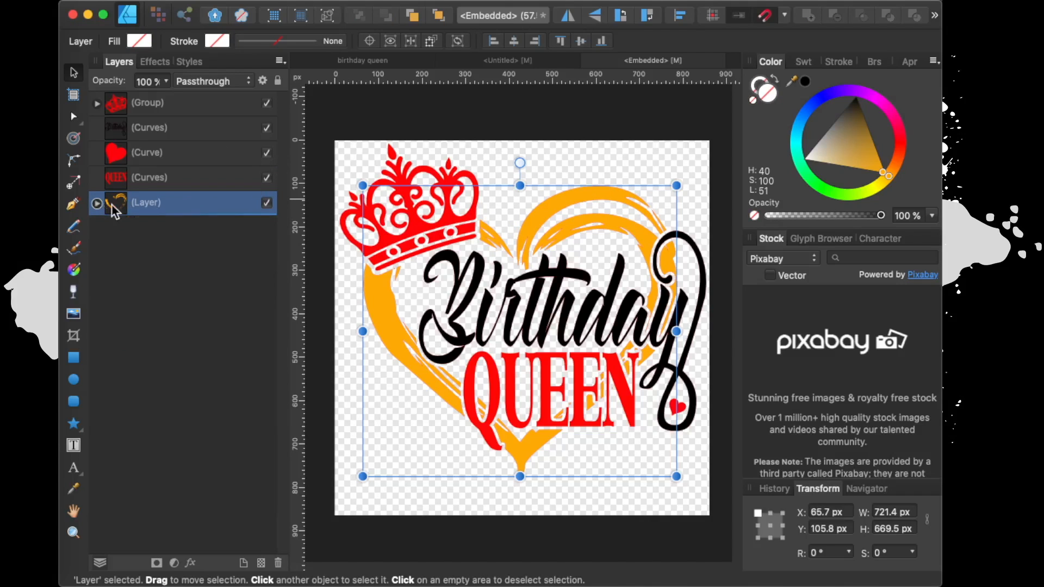
right_click(162, 202)
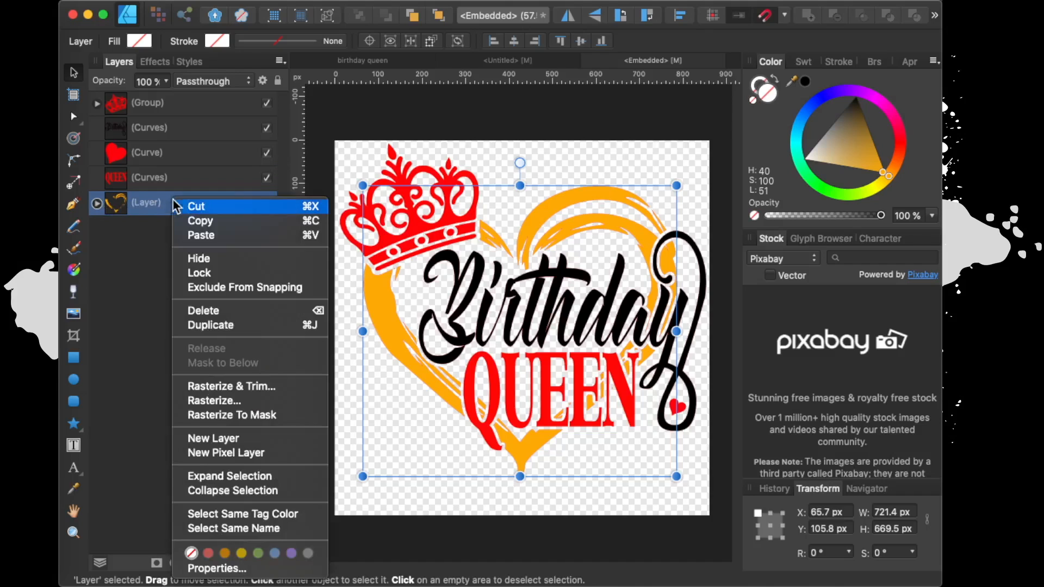
left_click(253, 327)
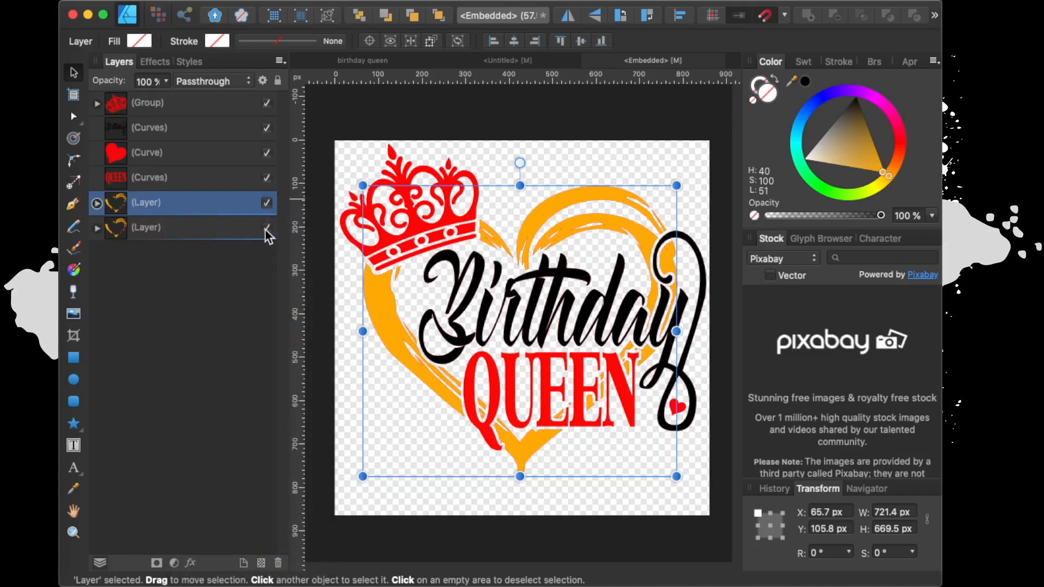
right_click(172, 205)
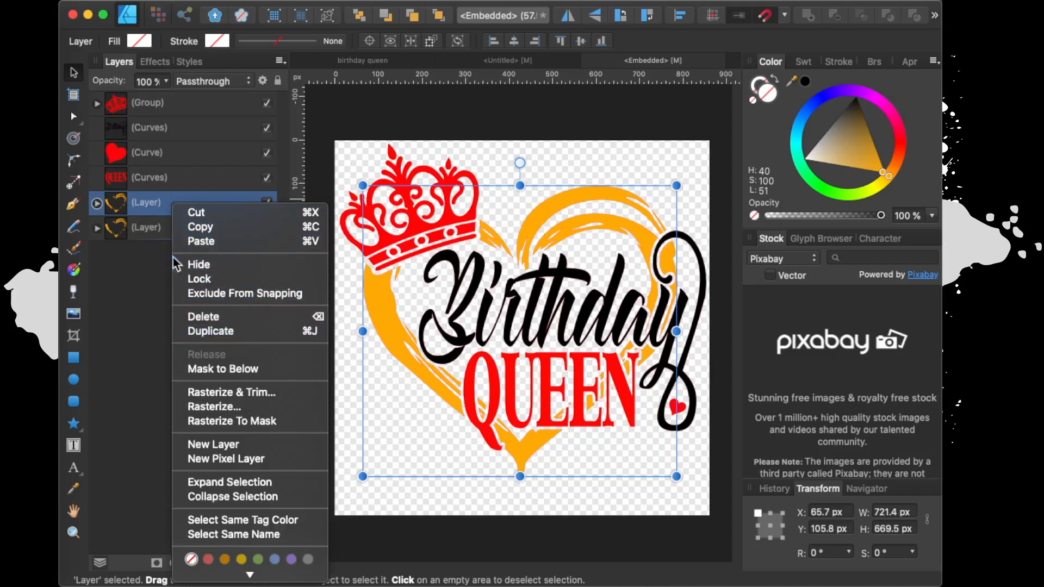
left_click(129, 289)
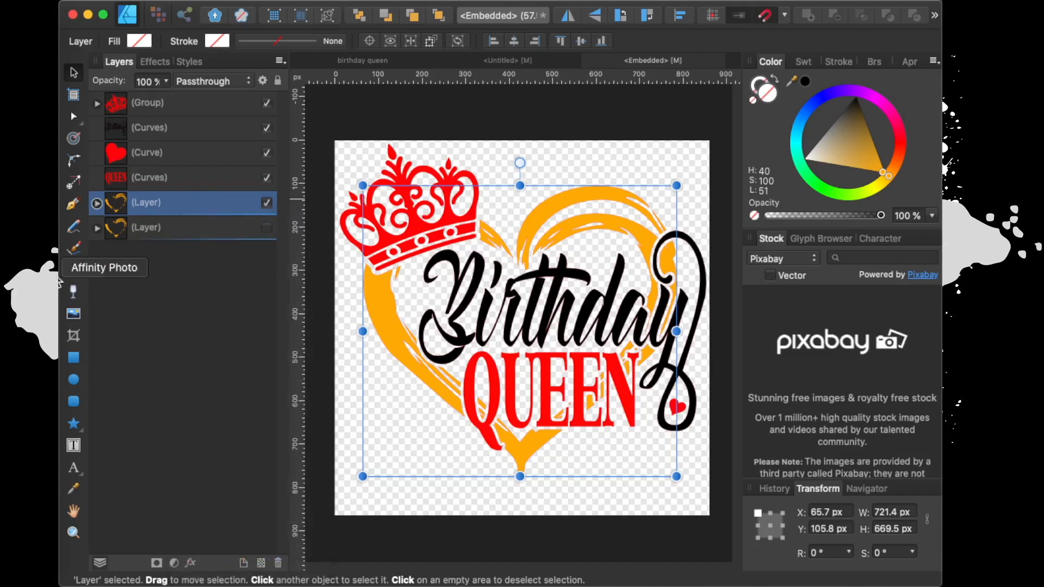
Apply a radial gradient fill to the visible heart layer with the Fill Tool and open its gradient settings
left_click(73, 271)
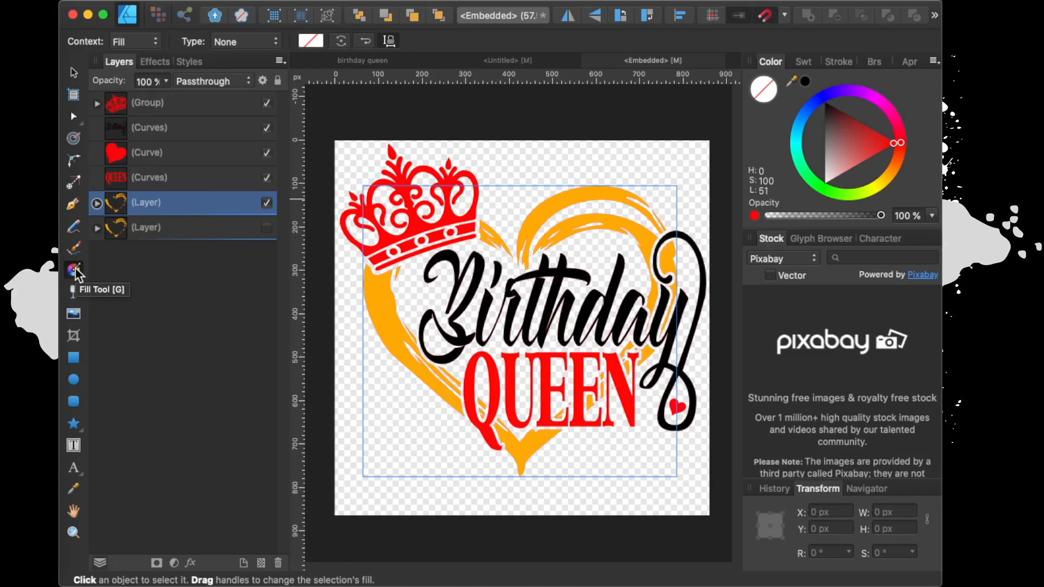
left_click(257, 41)
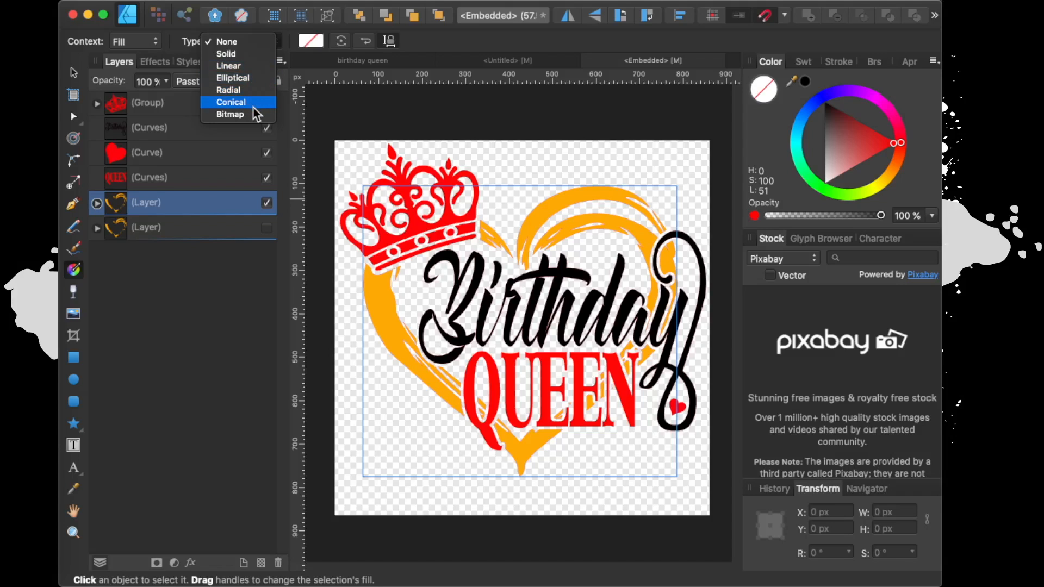
left_click(253, 89)
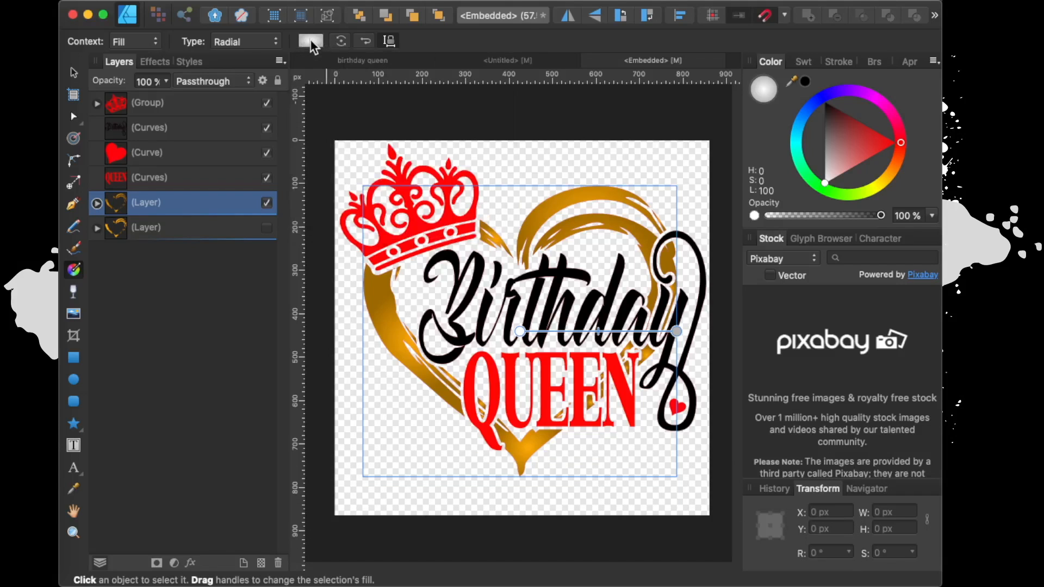
left_click(311, 40)
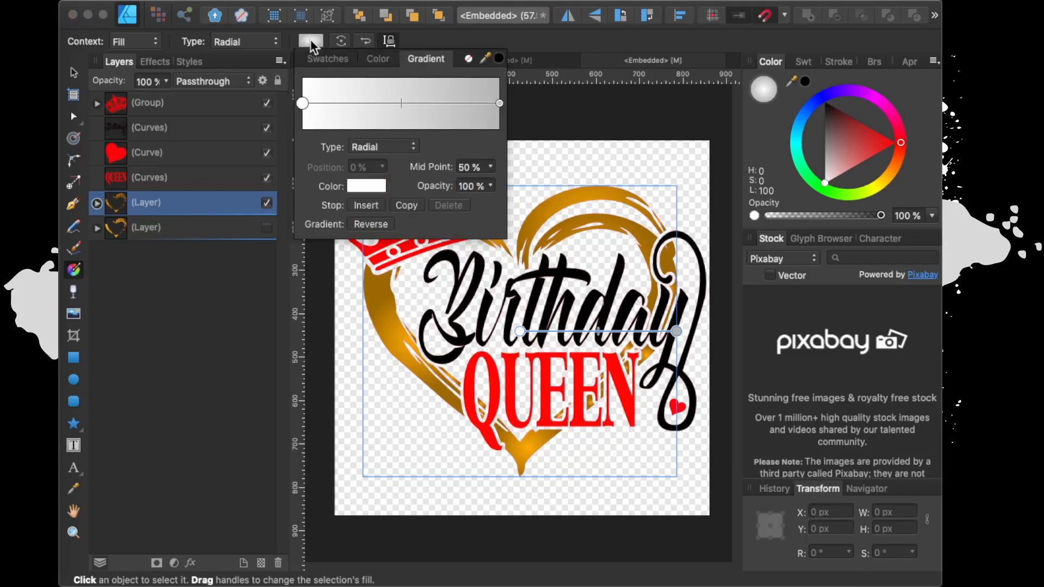
left_click(276, 41)
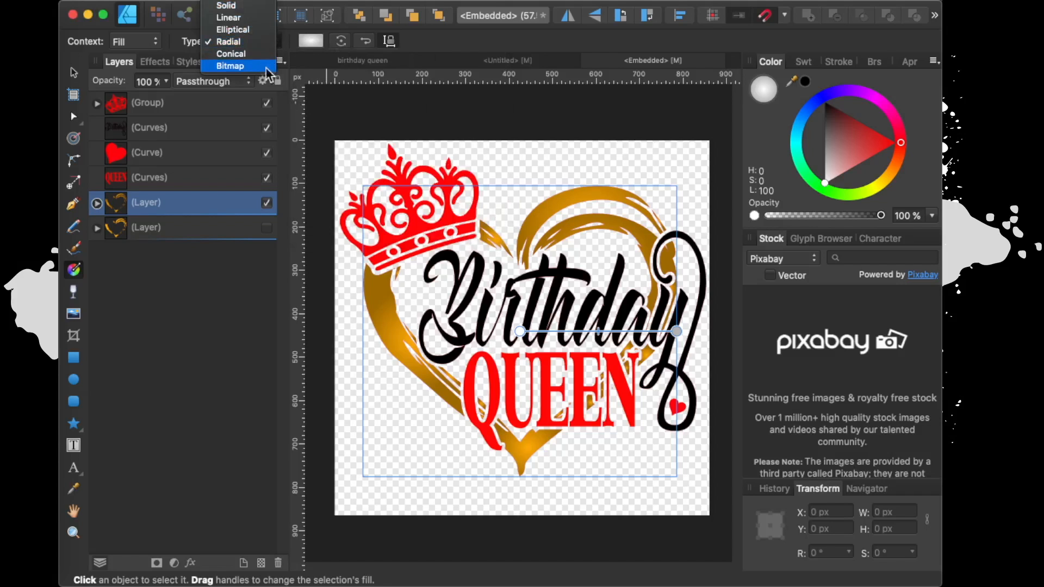
left_click(263, 64)
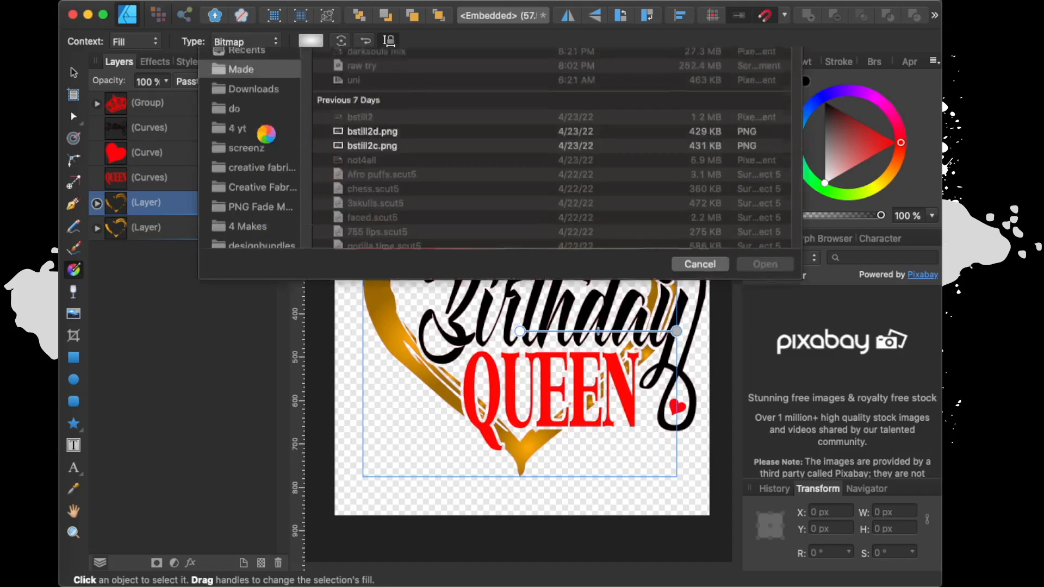
left_click(702, 361)
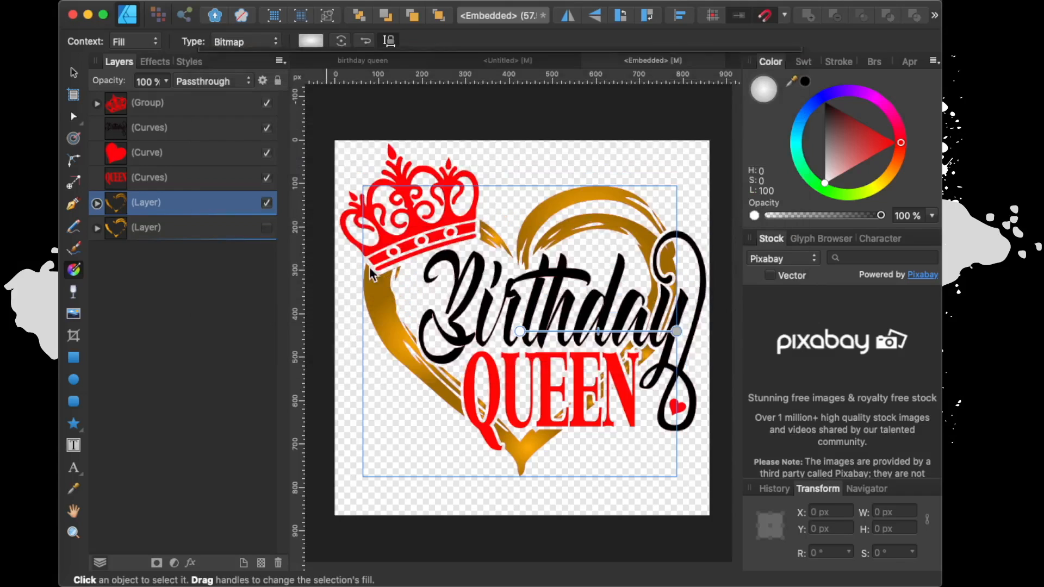
Apply the second Gold Art style from the Default set to the visible heart layer and view it in the untitled main document
left_click(193, 63)
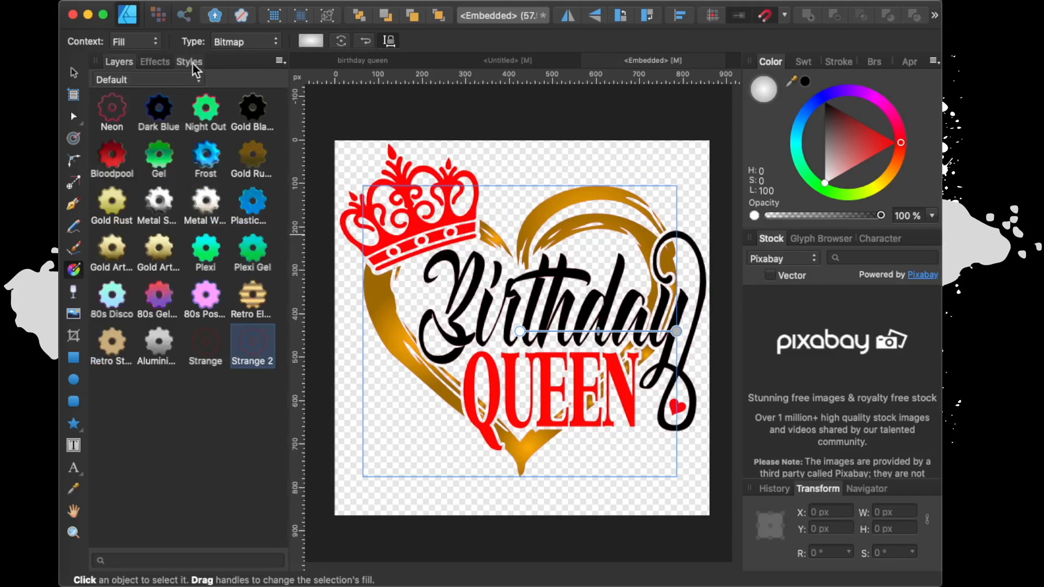
left_click(159, 248)
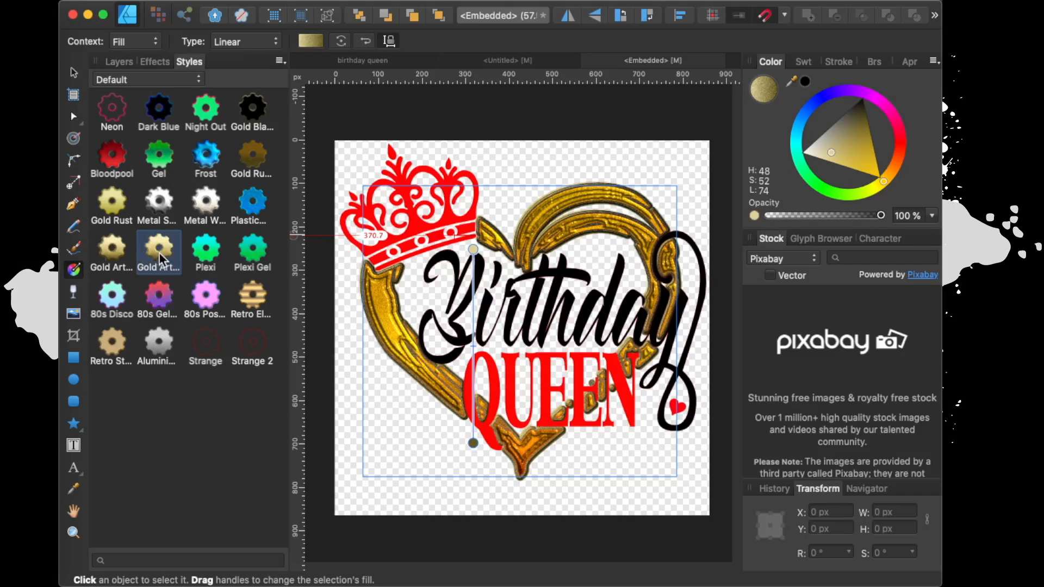
left_click(508, 59)
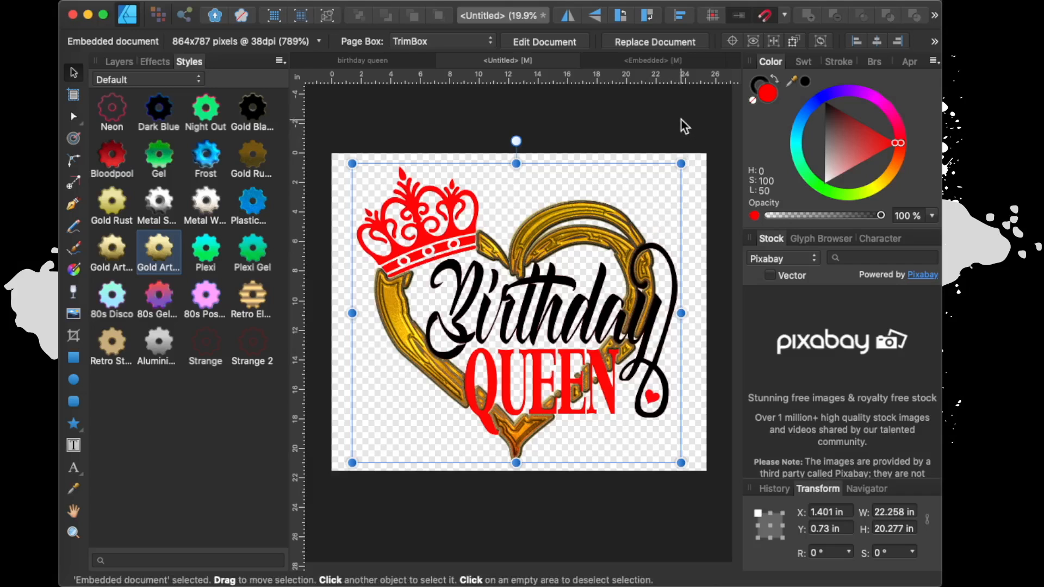
Return to the embedded document and undo the Gold Art style on the visible heart layer
left_click(655, 59)
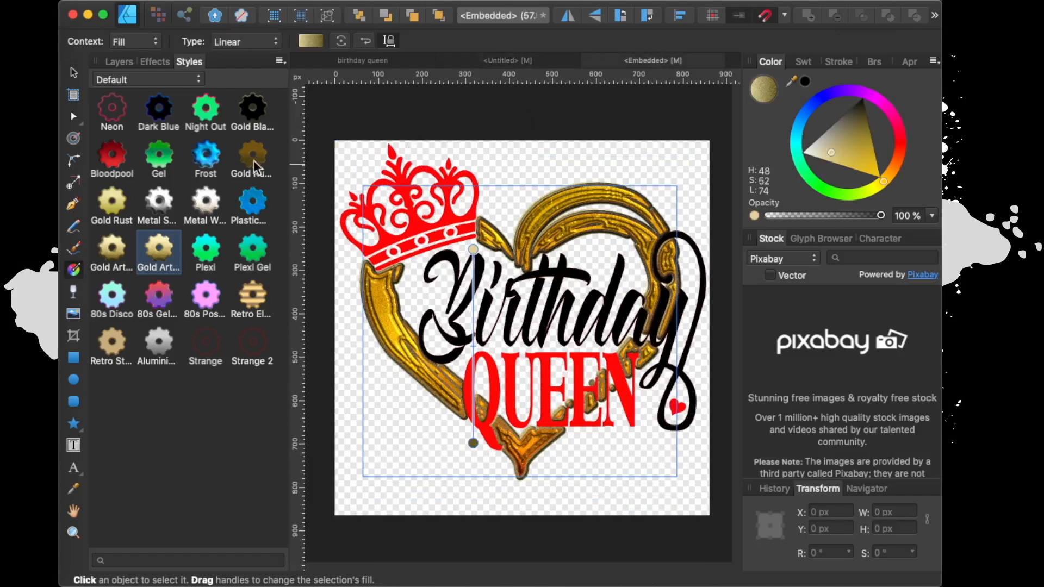
left_click(218, 1)
left_click(234, 12)
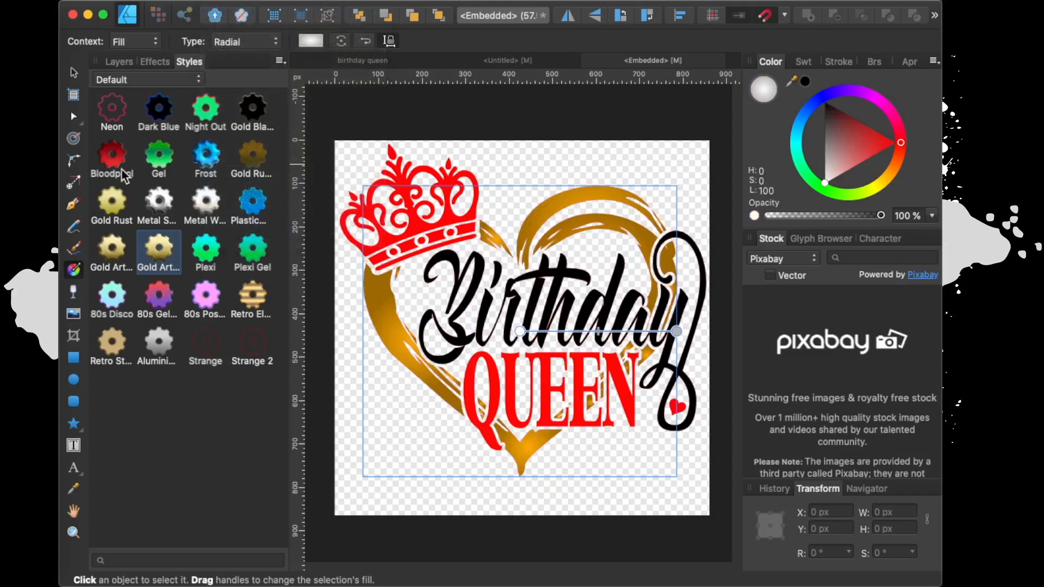
Try the Bloodpool style on the heart layer, undoing both that style and the heart's radial gradient fill
left_click(110, 155)
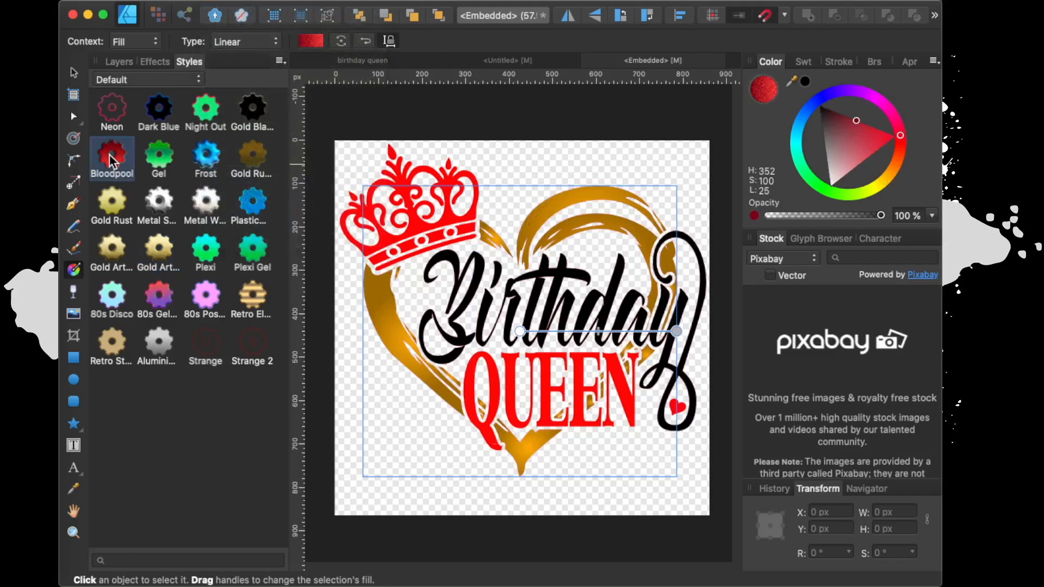
left_click(218, 1)
left_click(234, 10)
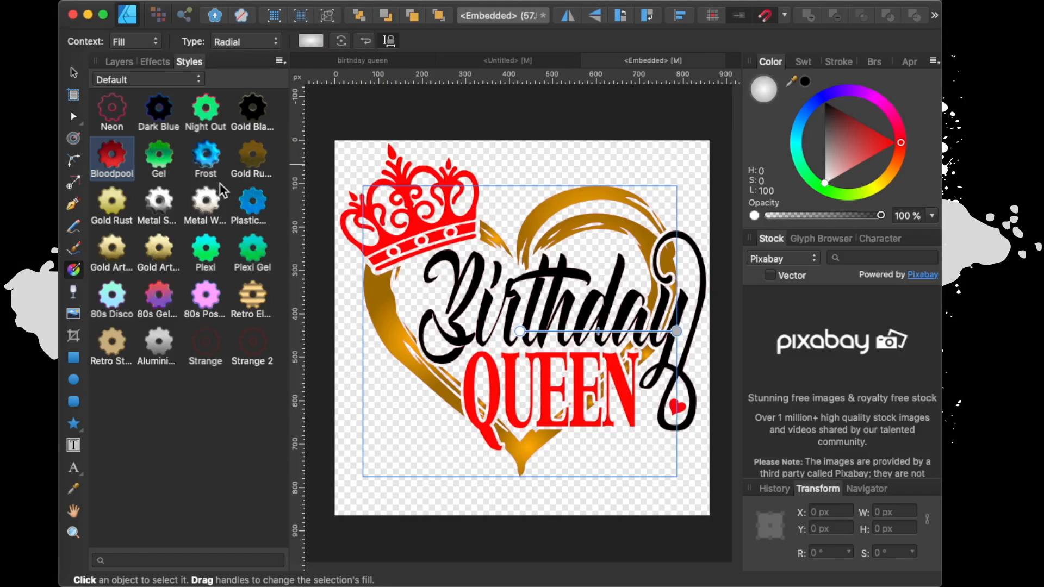
left_click(218, 1)
left_click(223, 9)
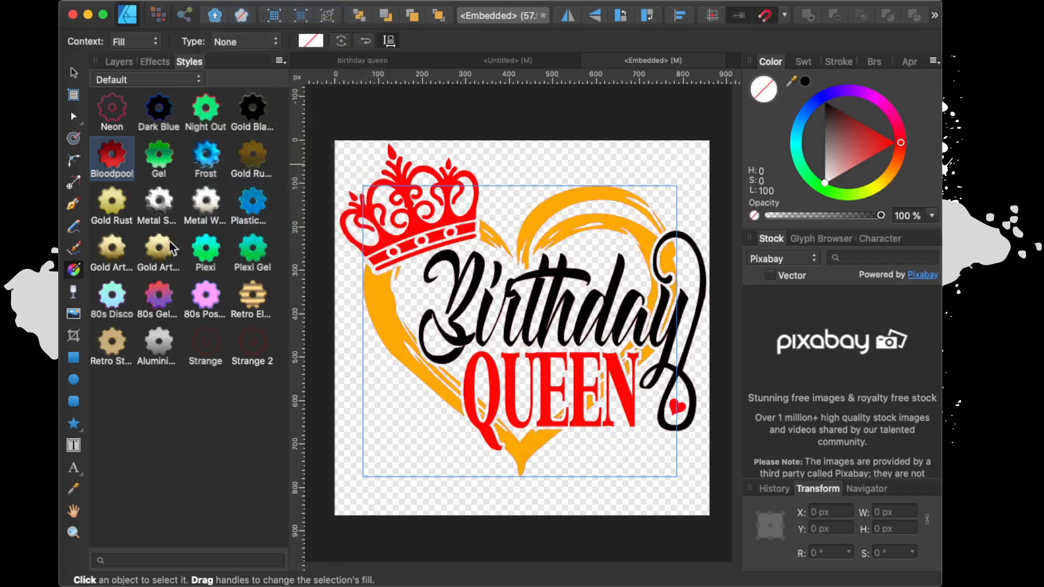
Try the Frost style on the heart layer and undo it
left_click(206, 158)
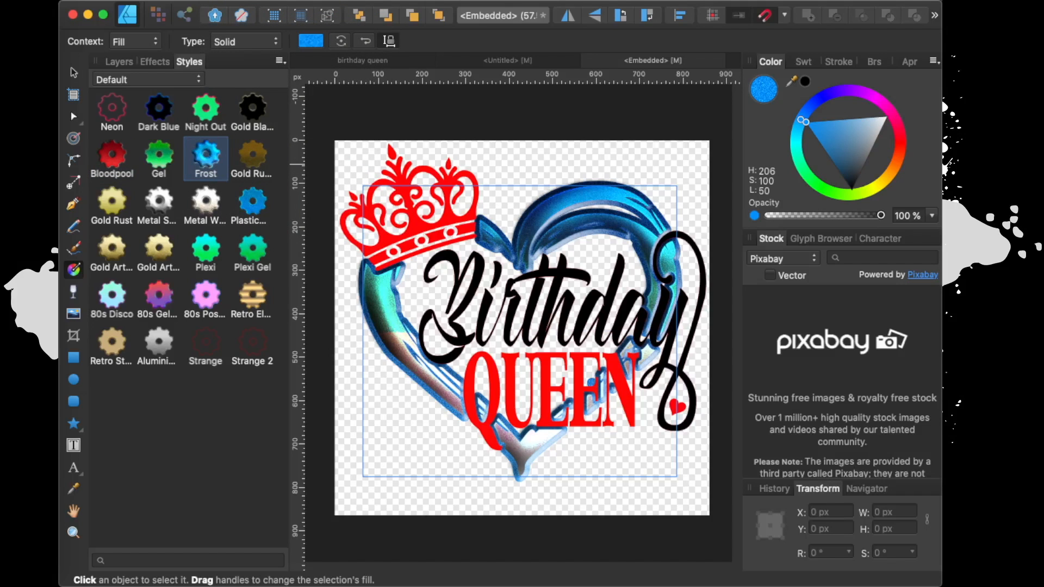
left_click(217, 1)
left_click(223, 9)
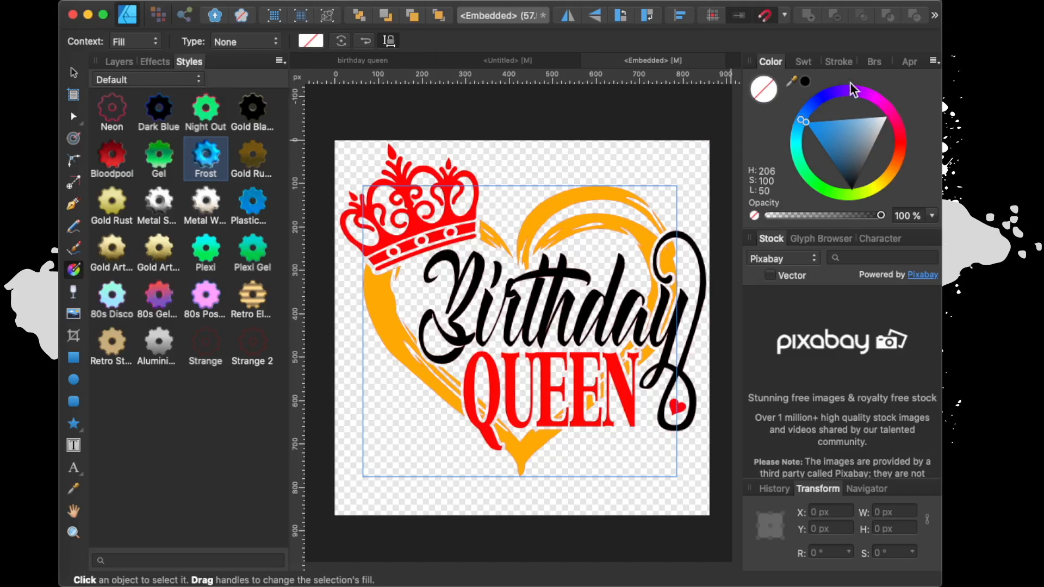
Examine the available brush categories and the options for importing and exporting brushes
left_click(883, 62)
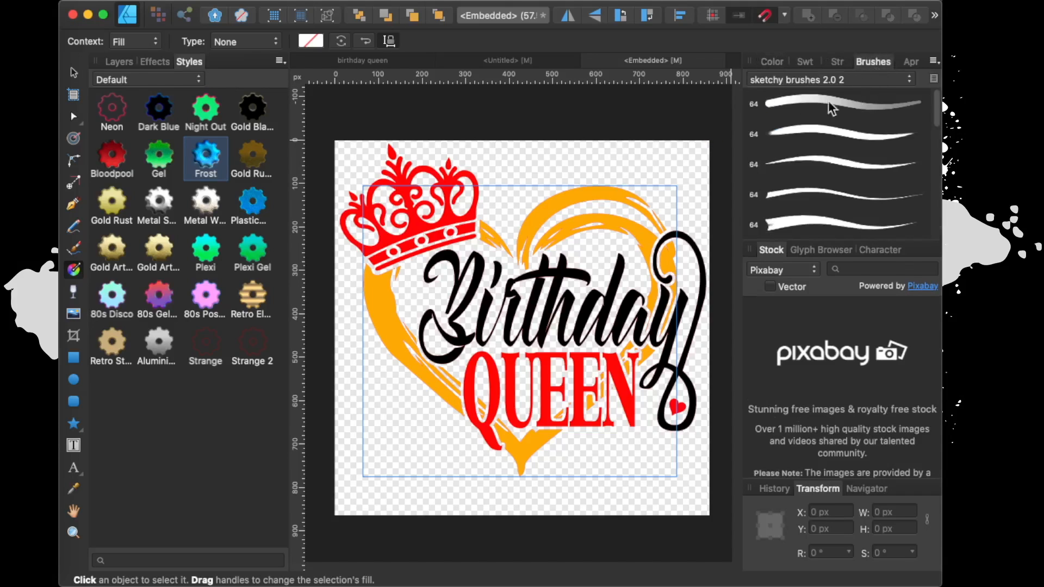
left_click(839, 76)
scroll(805, 77, "up", 5)
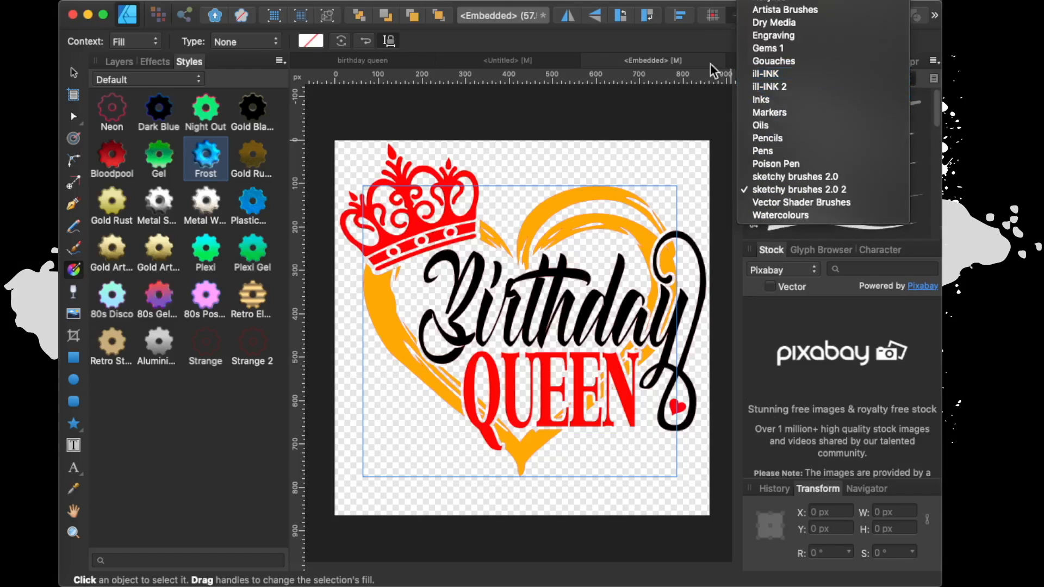
left_click(488, 99)
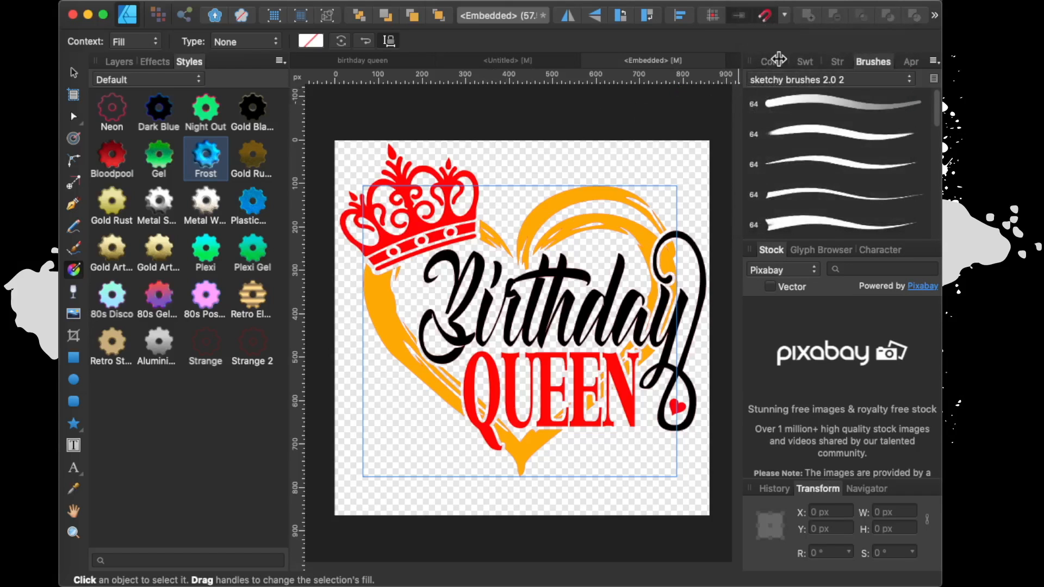
left_click(933, 62)
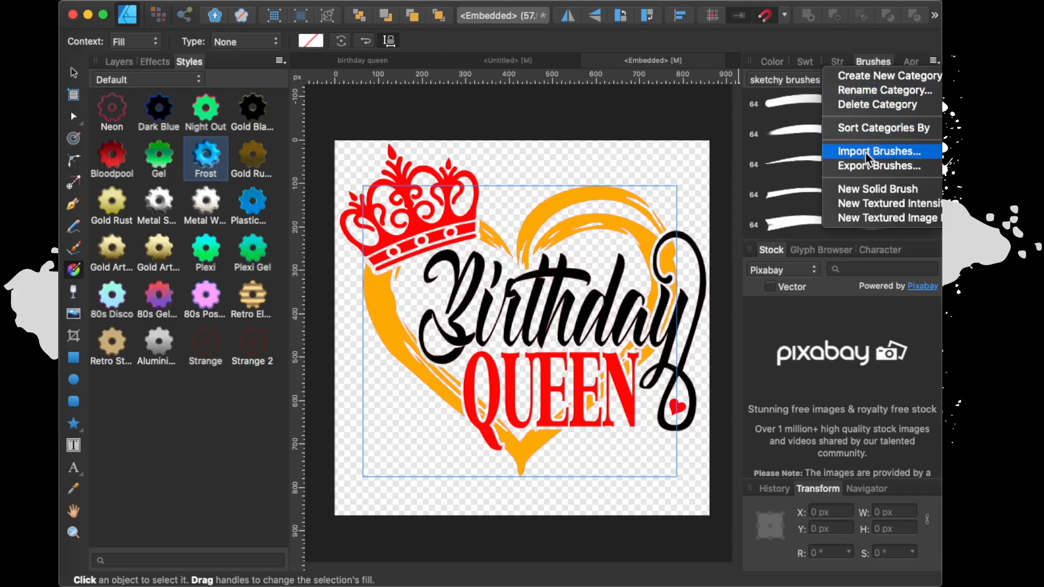
left_click(387, 97)
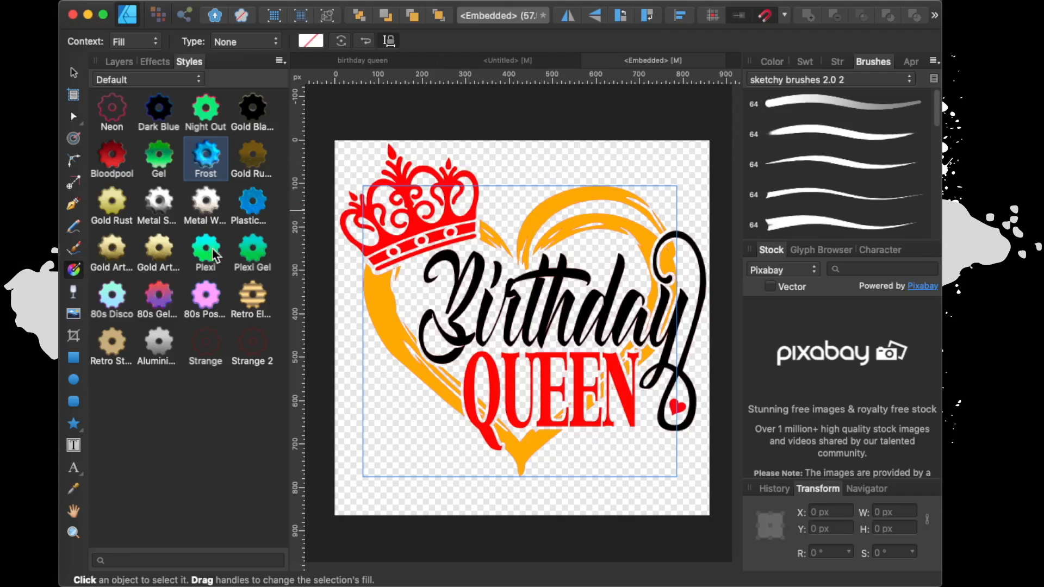
Try a Retro style on the heart layer, undo it, and apply the Strange style instead
left_click(256, 296)
left_click(208, 1)
left_click(222, 13)
left_click(202, 335)
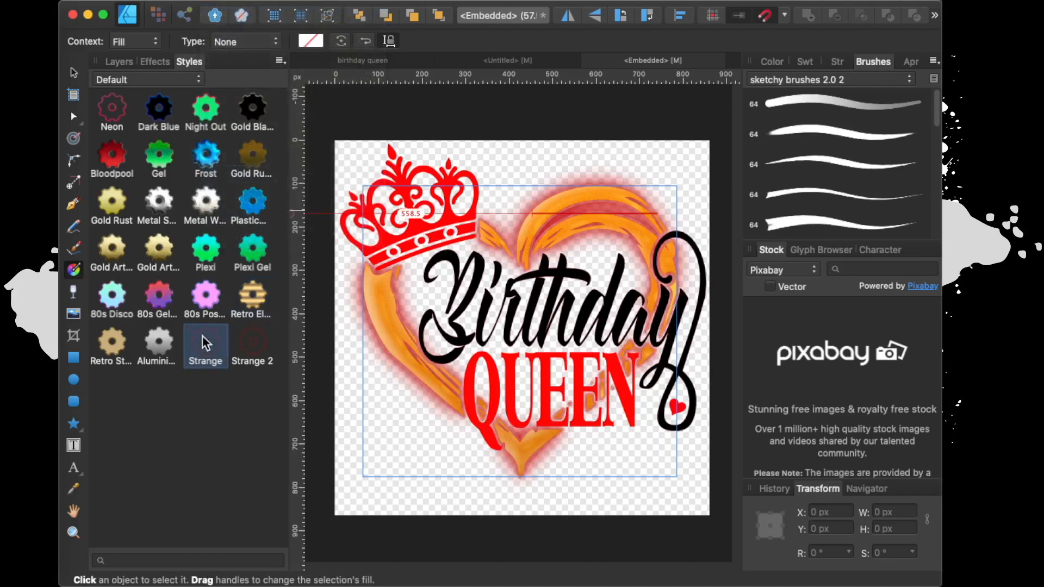
Try the pink 80s style on the QUEEN lettering and undo it
left_click(501, 141)
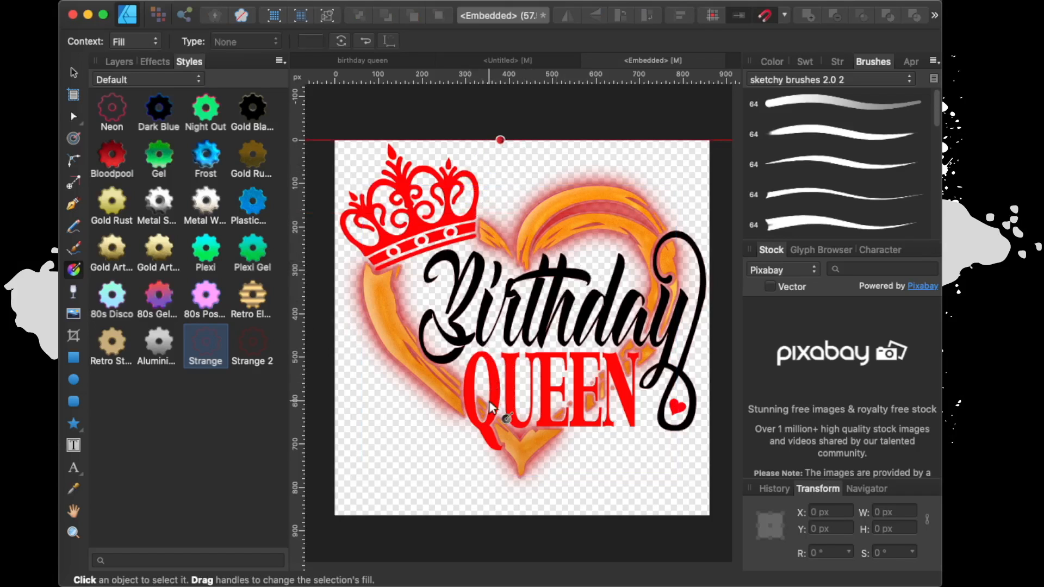
left_click(503, 414)
left_click(204, 297)
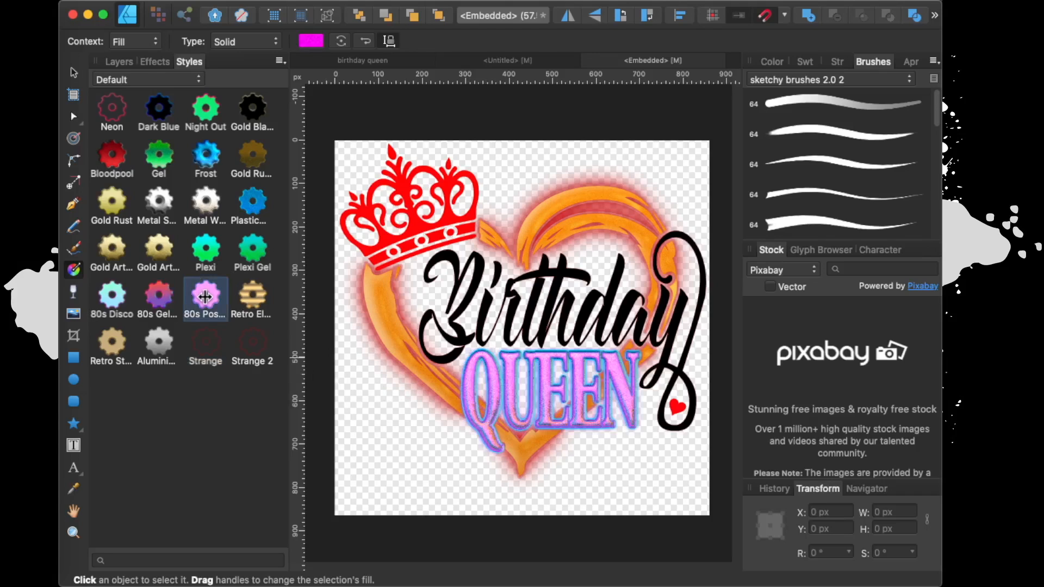
left_click(216, 1)
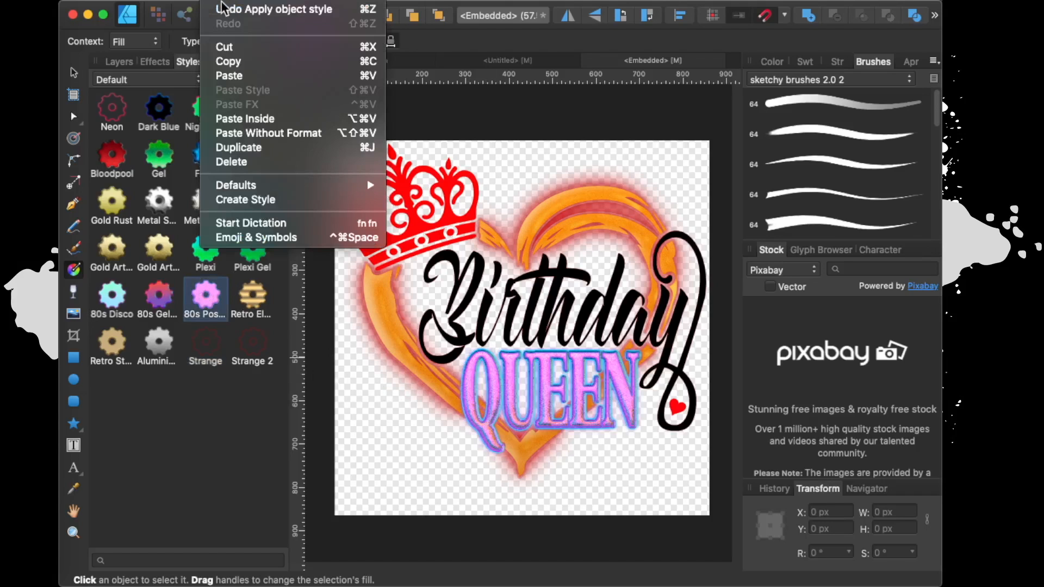
left_click(251, 9)
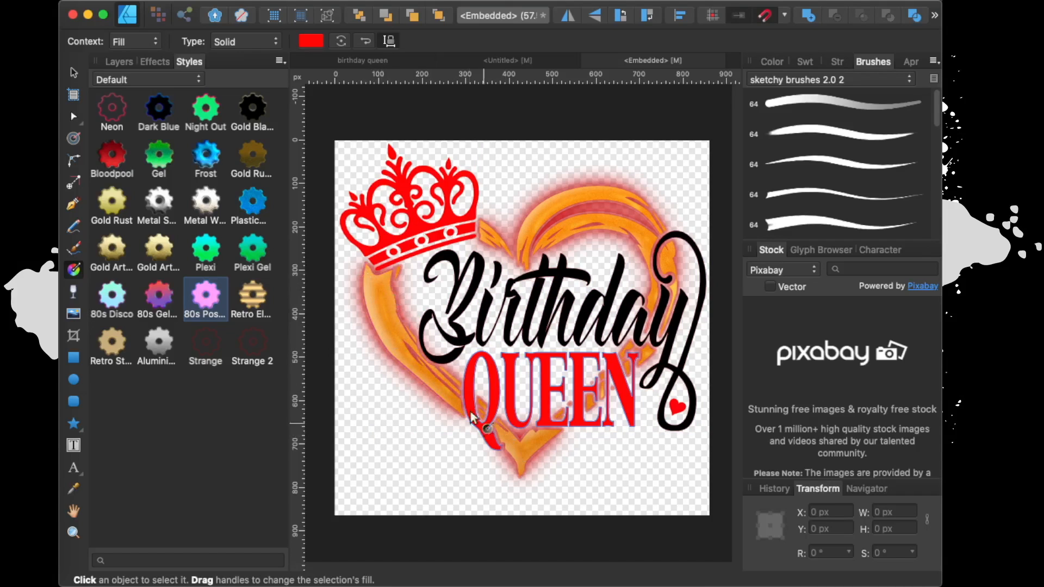
Review the fill types available for the QUEEN lettering and view the artwork in the untitled main document
left_click(276, 42)
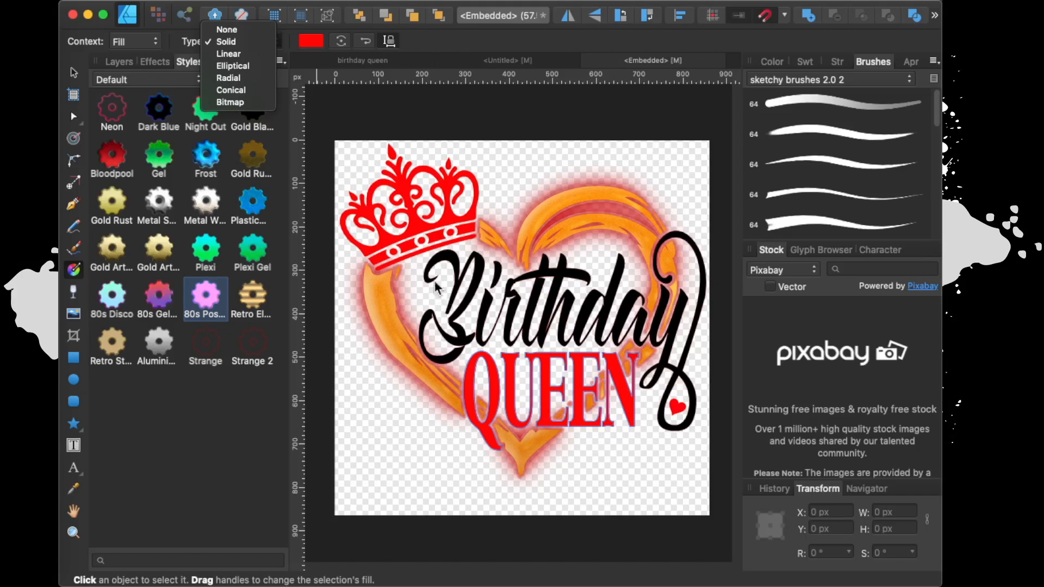
left_click(433, 119)
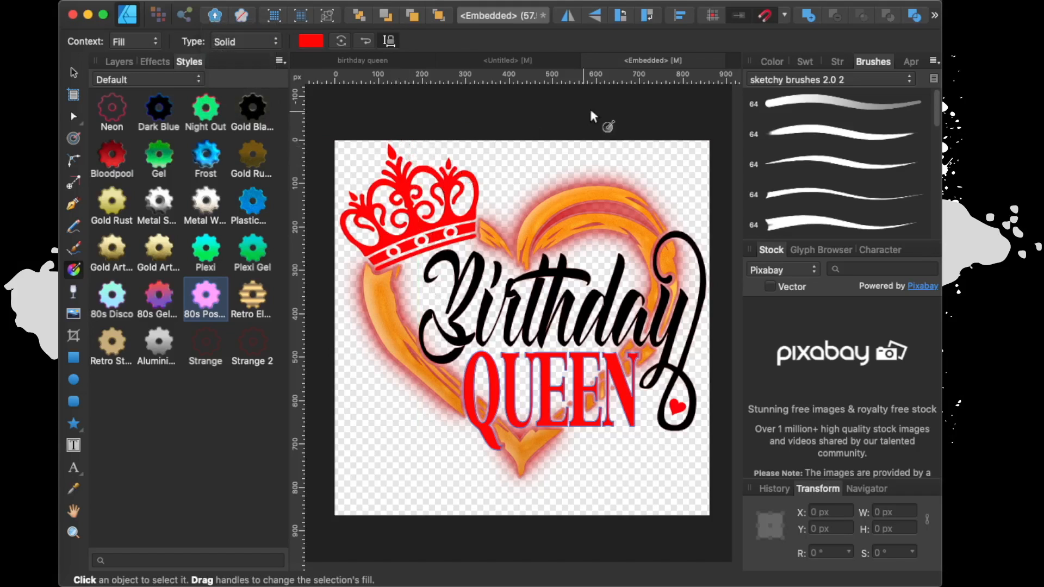
left_click(520, 60)
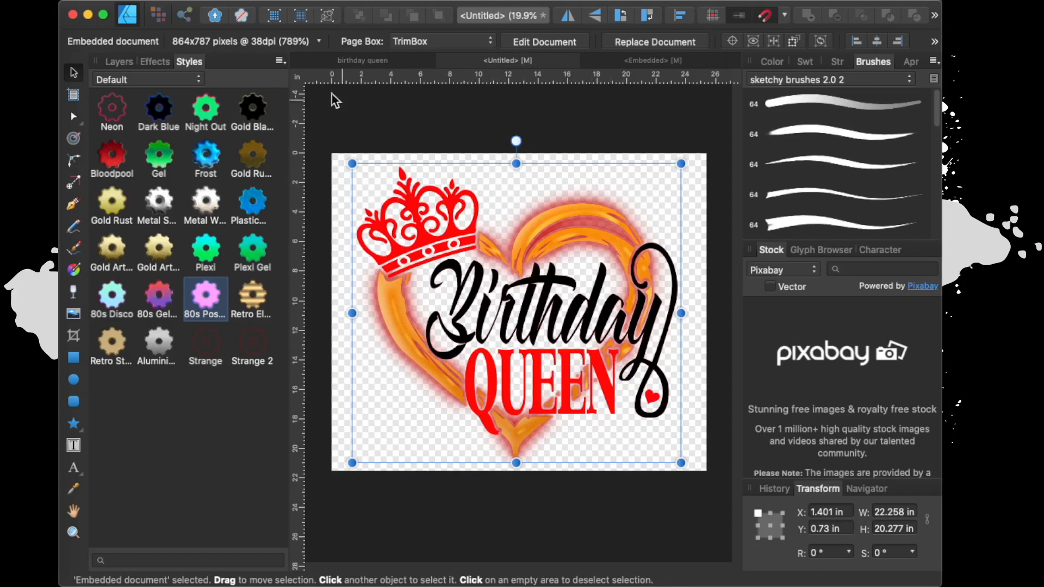
Try to undo the heart's Strange style from the untitled main document
left_click(218, 1)
left_click(220, 10)
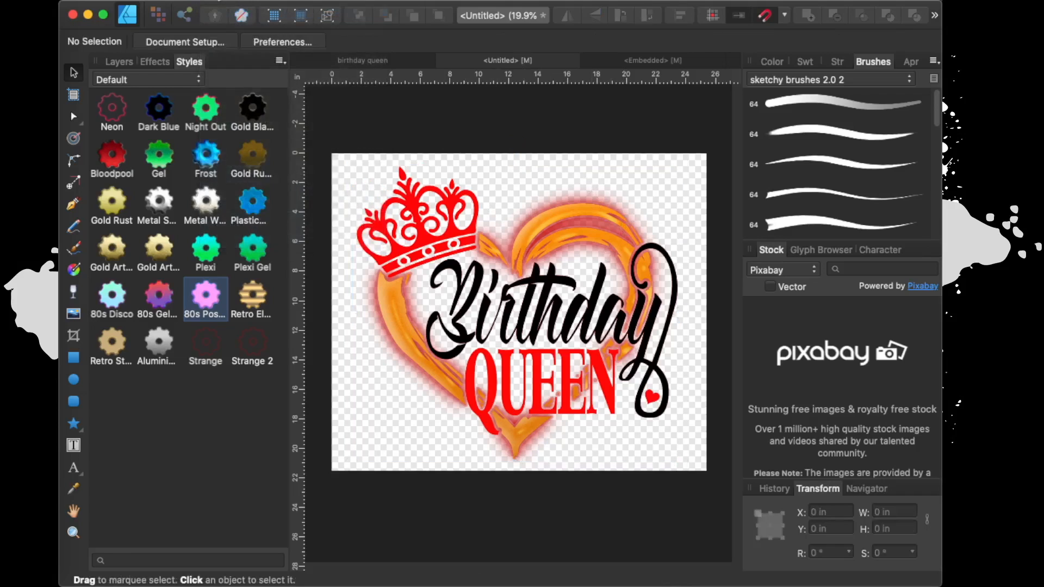
left_click(217, 3)
left_click(220, 9)
left_click(218, 3)
left_click(218, 10)
Switch to the embedded document and undo back through the Strange style on the heart layer
left_click(654, 64)
left_click(217, 3)
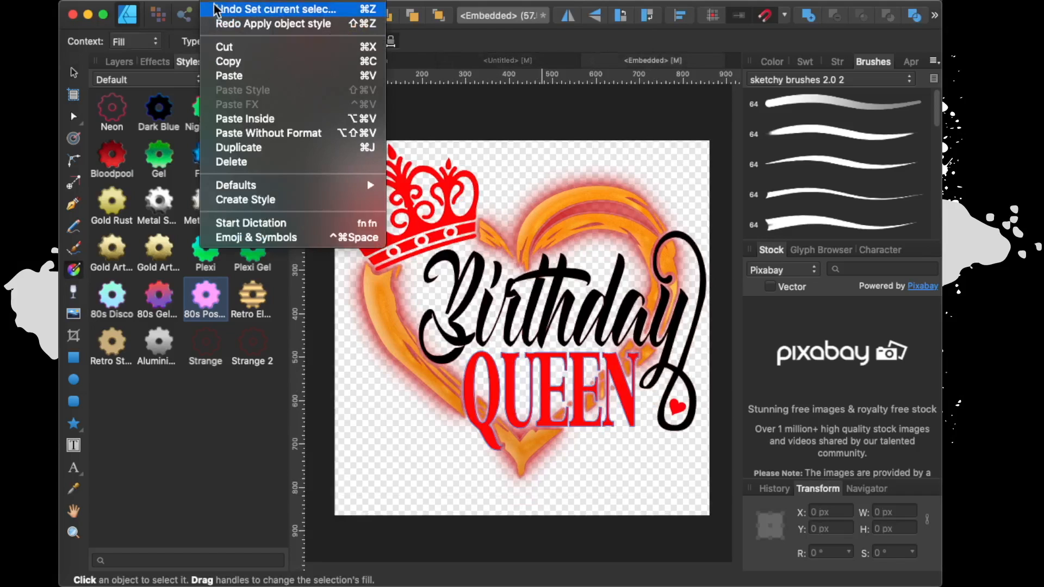
left_click(216, 9)
left_click(217, 3)
left_click(217, 9)
left_click(216, 3)
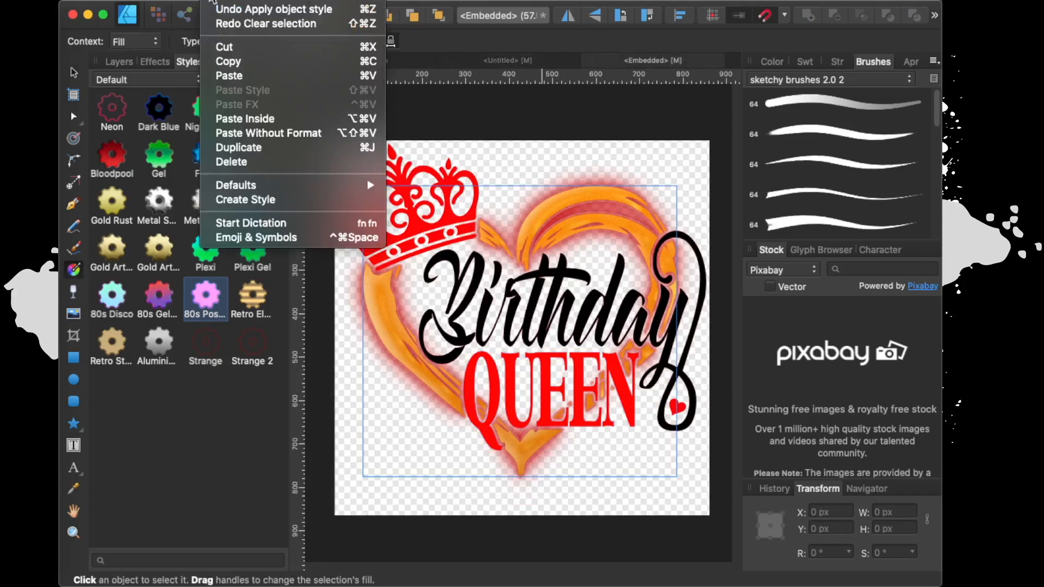
left_click(215, 9)
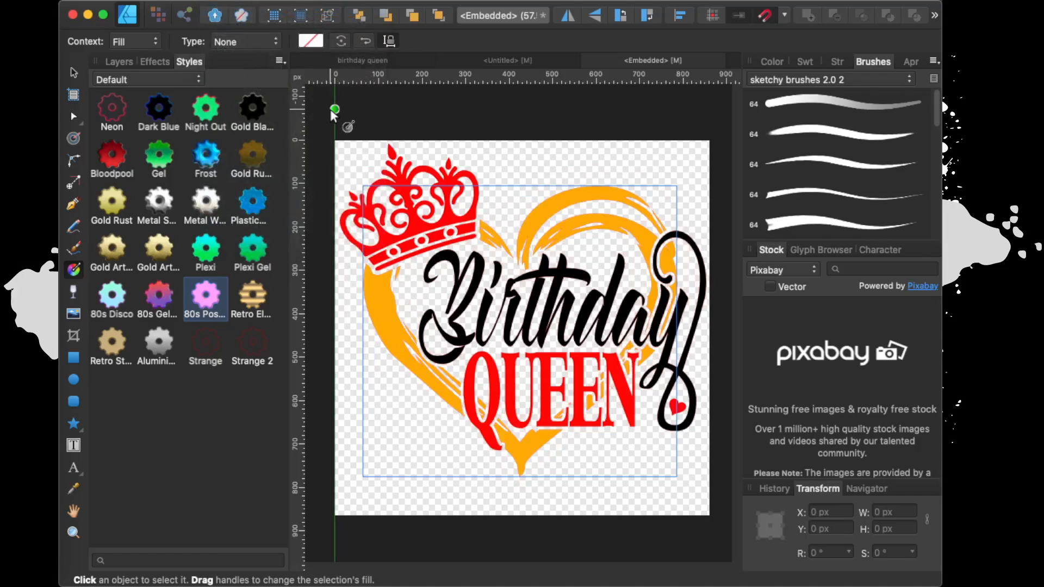
Review the embedded document's layers, then inspect the artwork in the untitled main document and show the color wheel
left_click(119, 61)
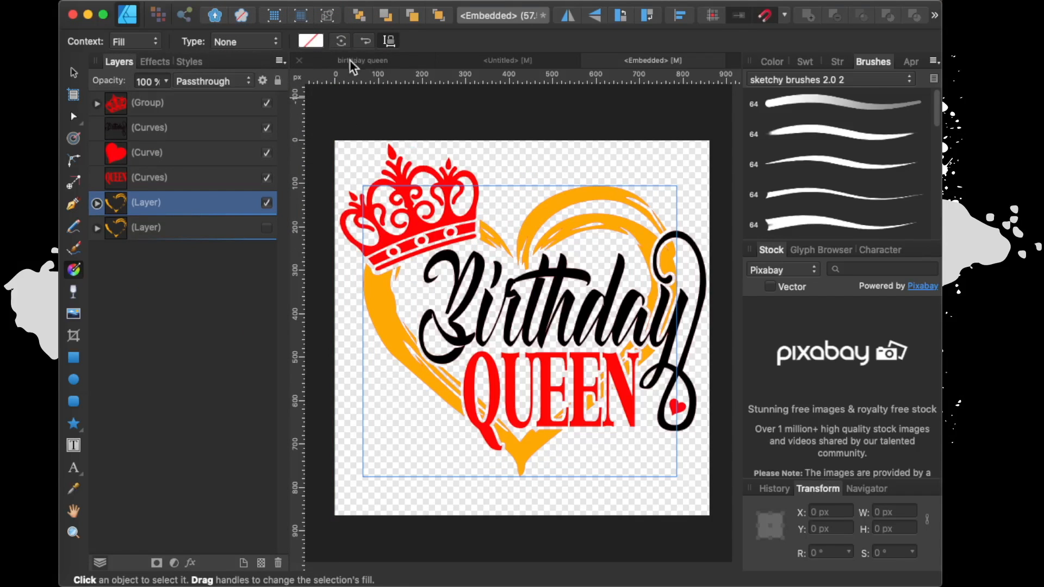
left_click(533, 60)
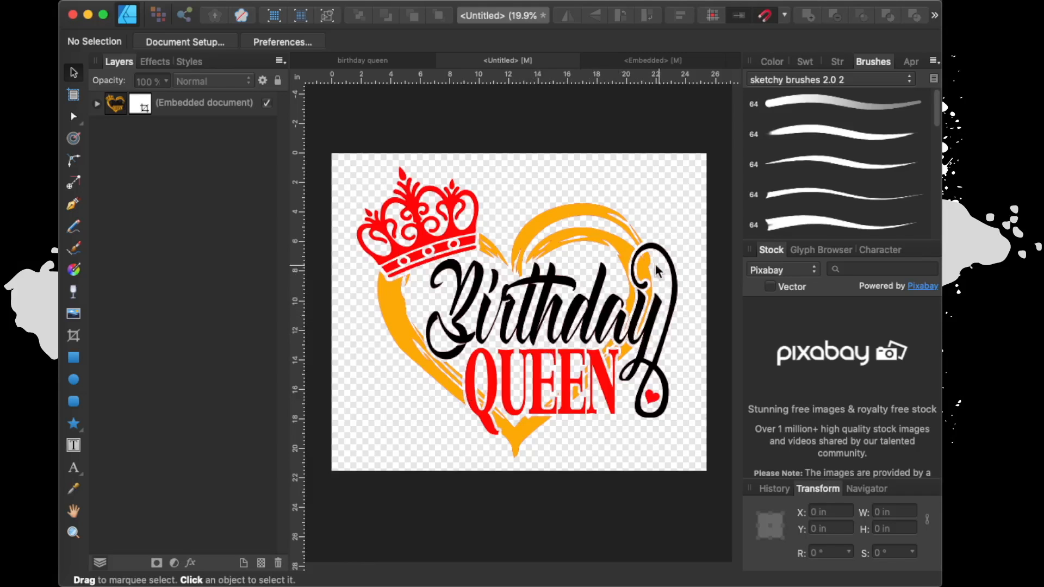
left_click(650, 325)
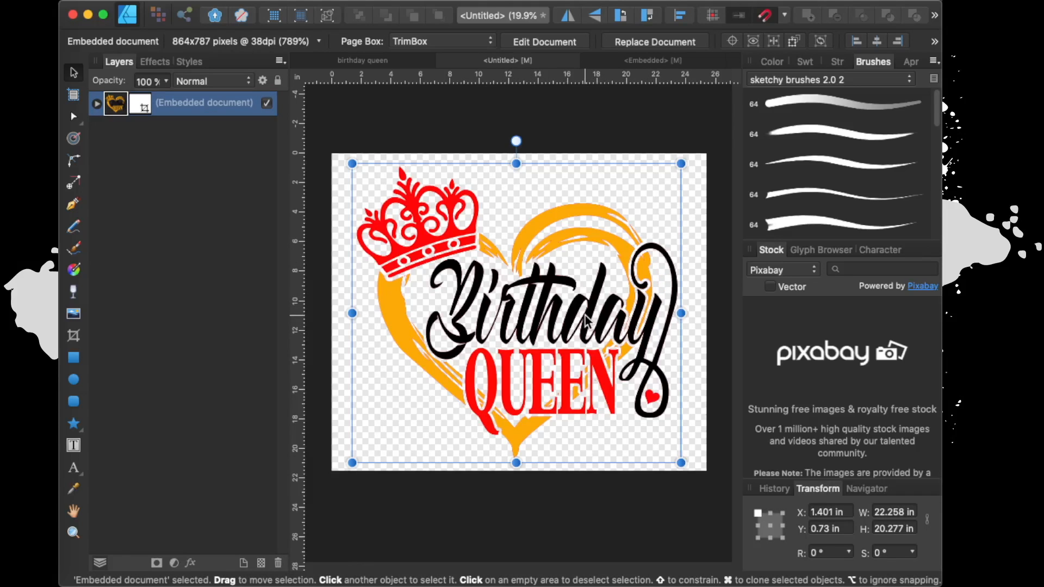
left_click(698, 227)
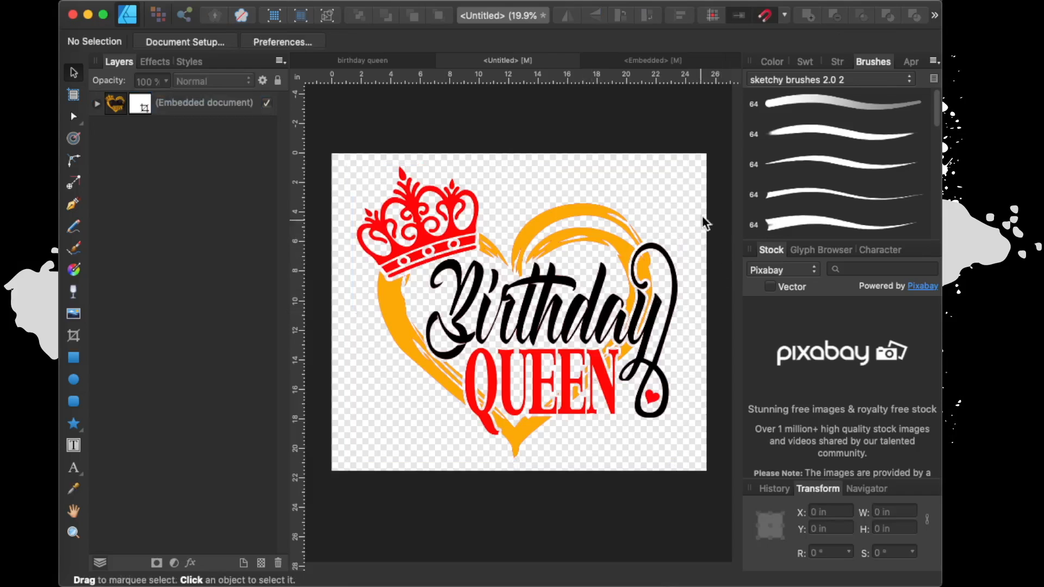
left_click(777, 57)
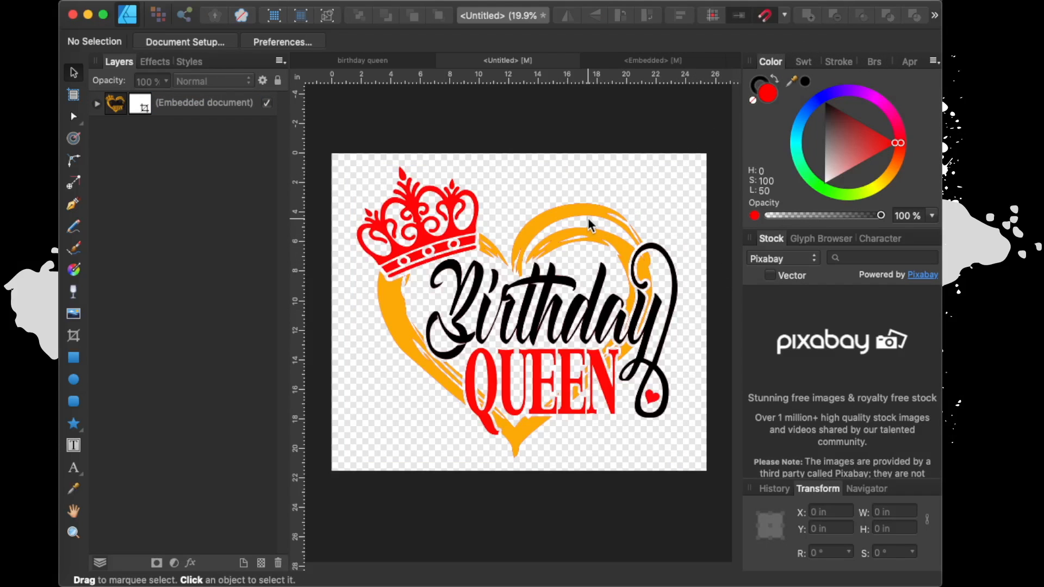